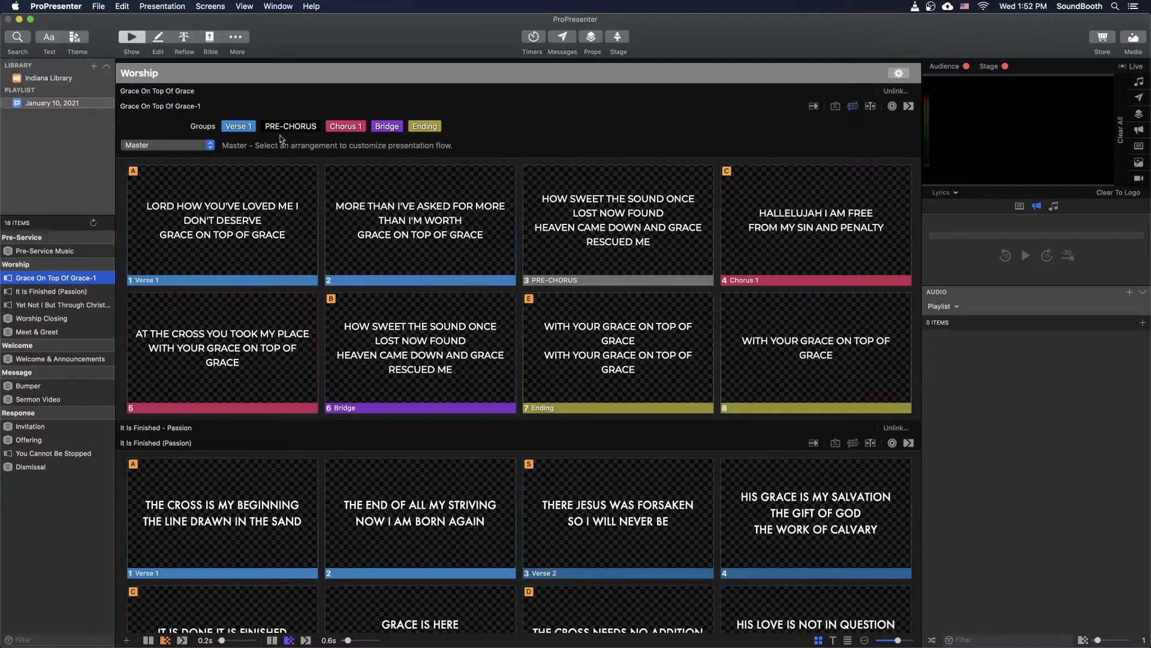
Step: Create a new arrangement named Indiana for the song Grace On Top Of Grace-1
left_click(209, 145)
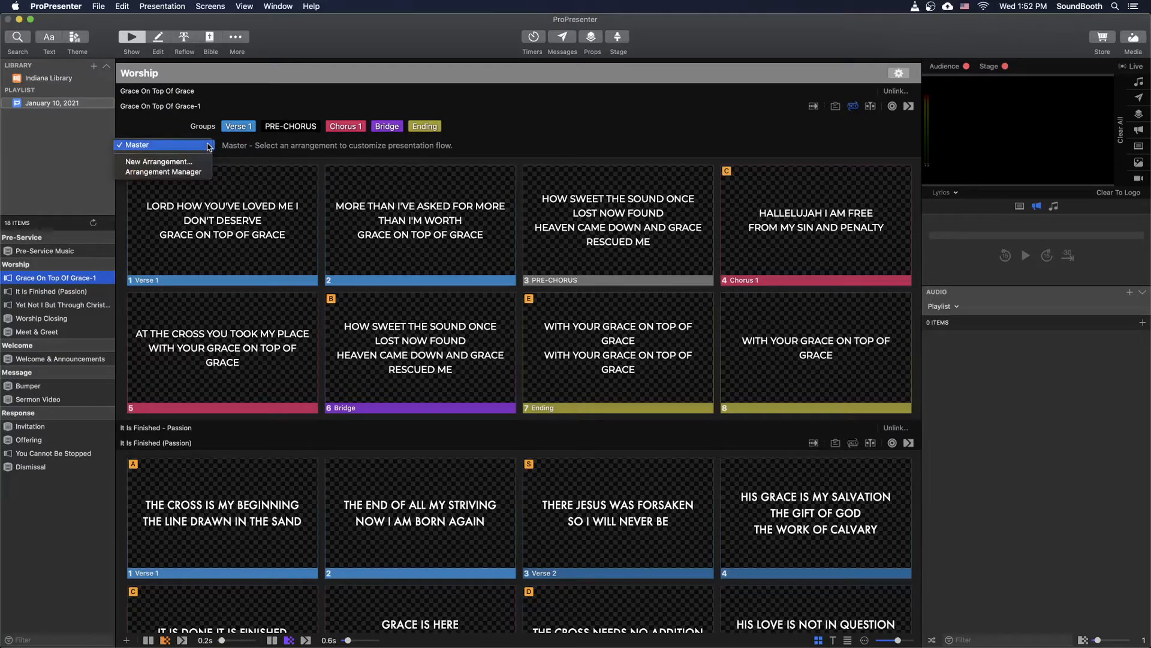
left_click(182, 165)
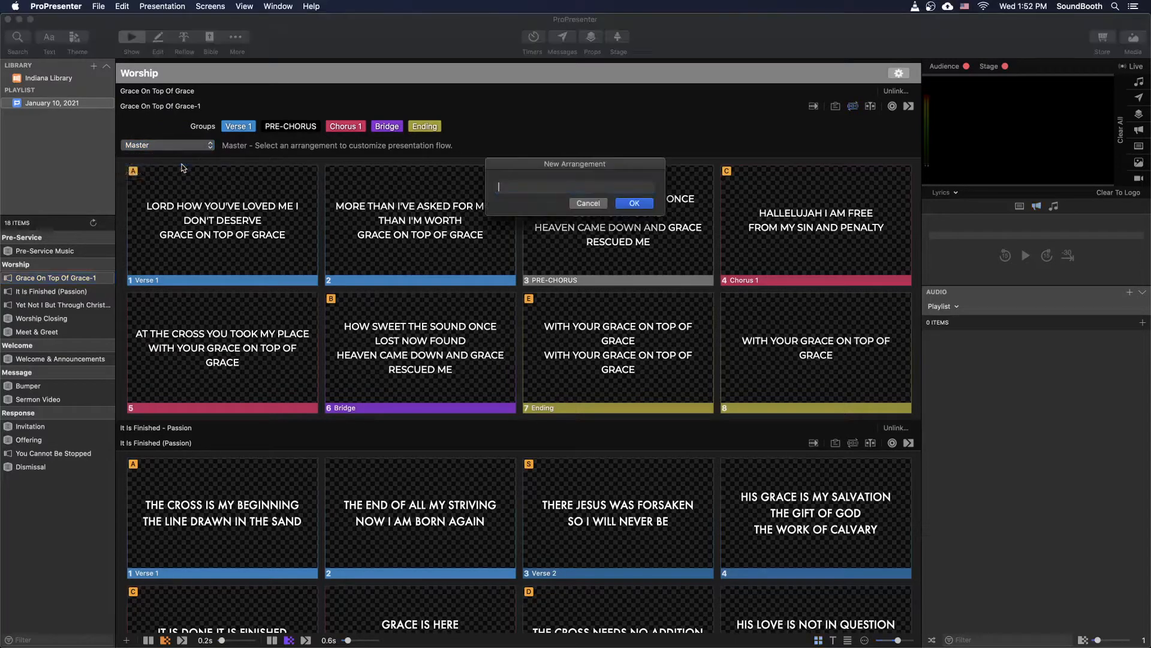
type("Ind")
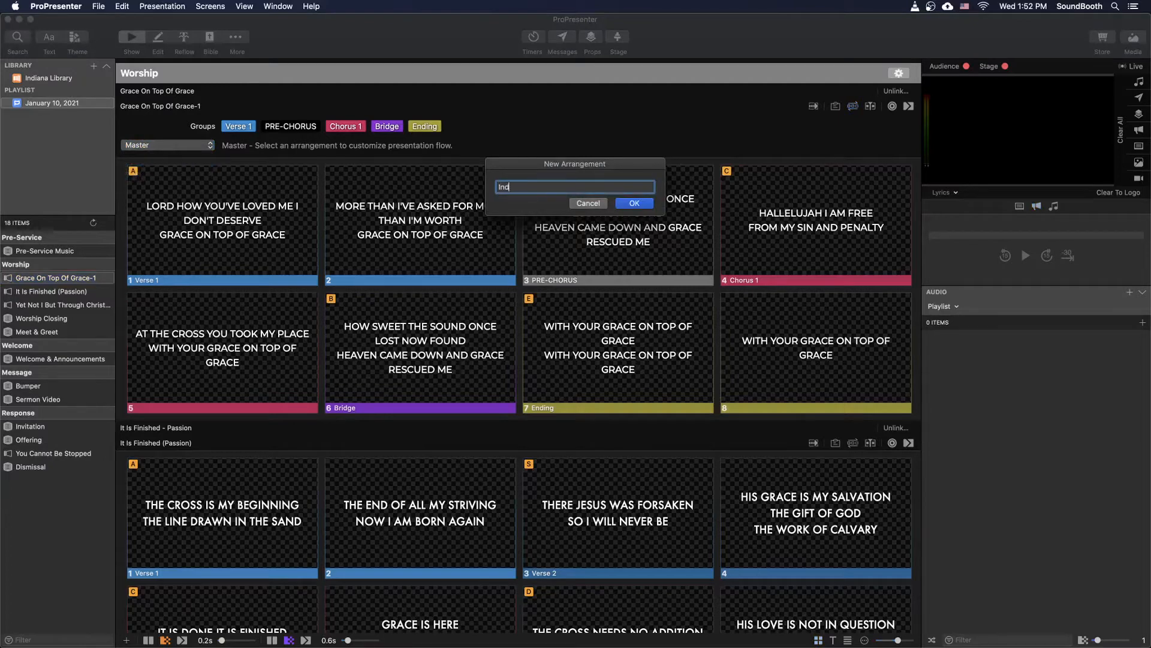
type("iana")
key("Return")
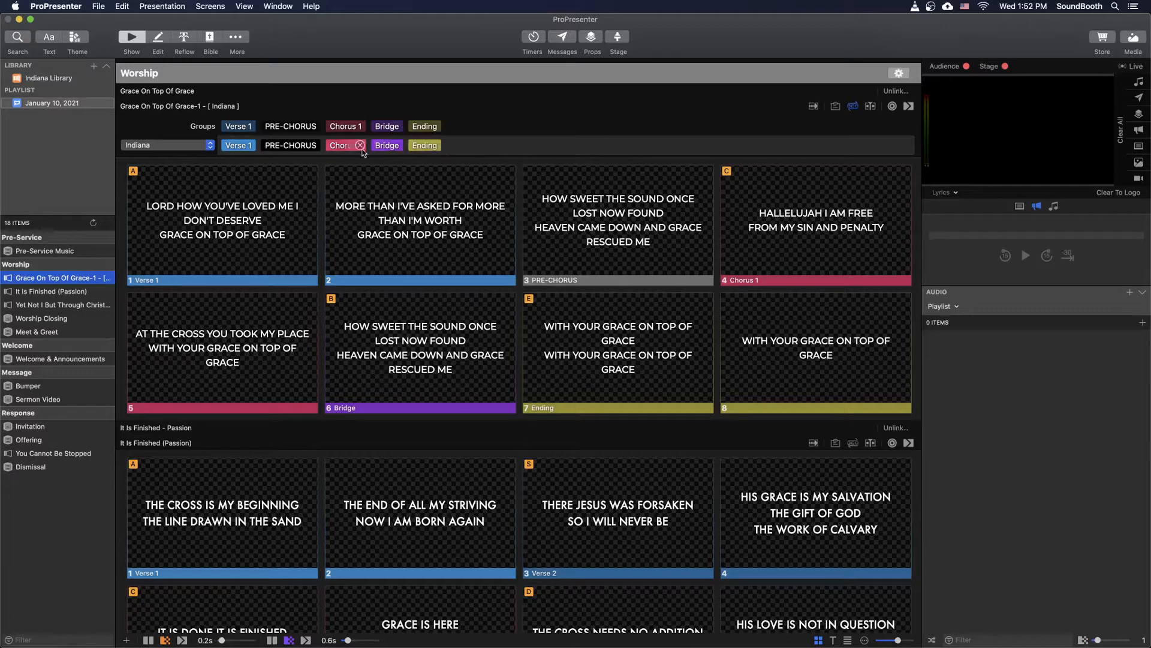
Step: Show the first Verse 1 slide live and add two new empty slides to the end of the song
mouse_move(295, 149)
left_click(261, 219)
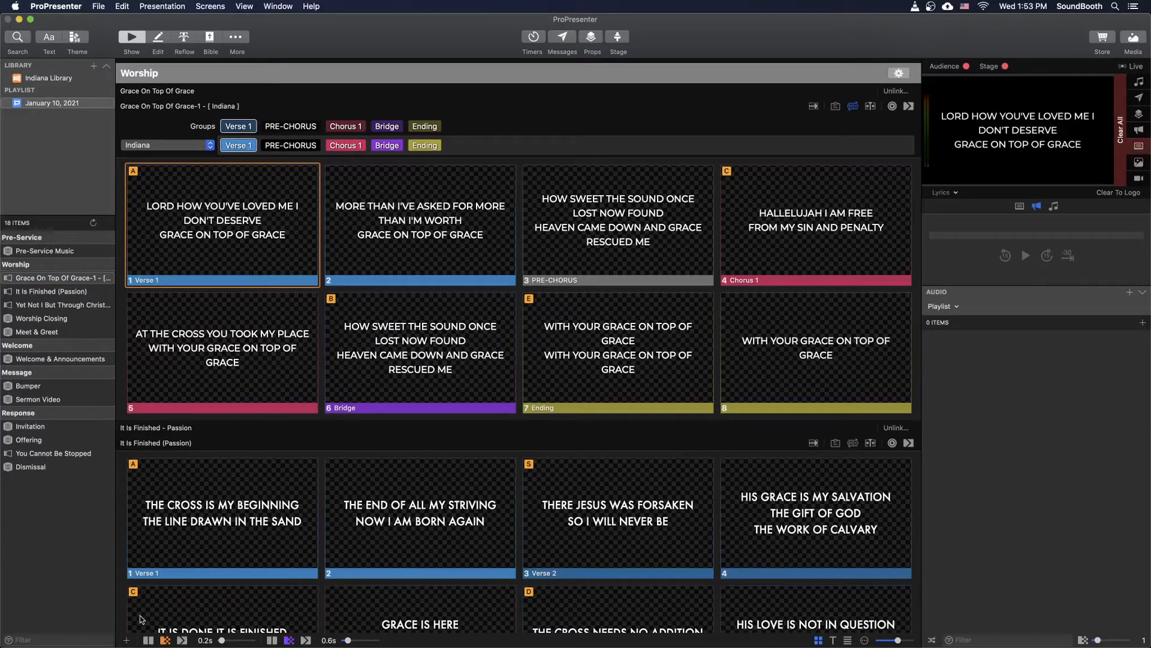
left_click(128, 641)
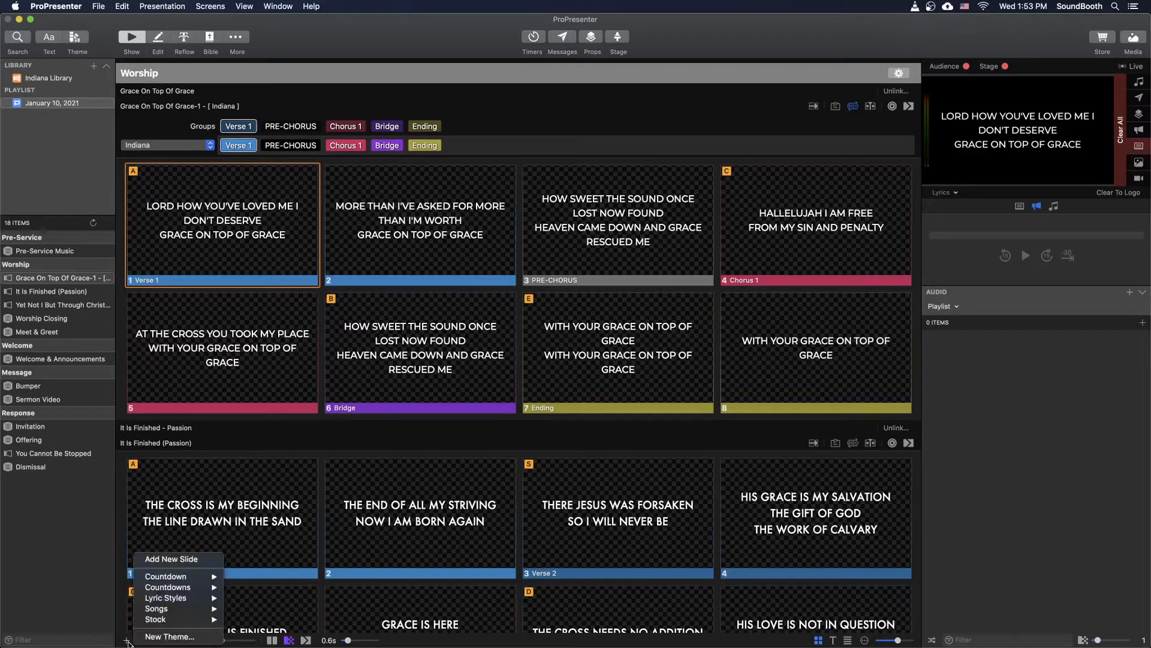
left_click(193, 560)
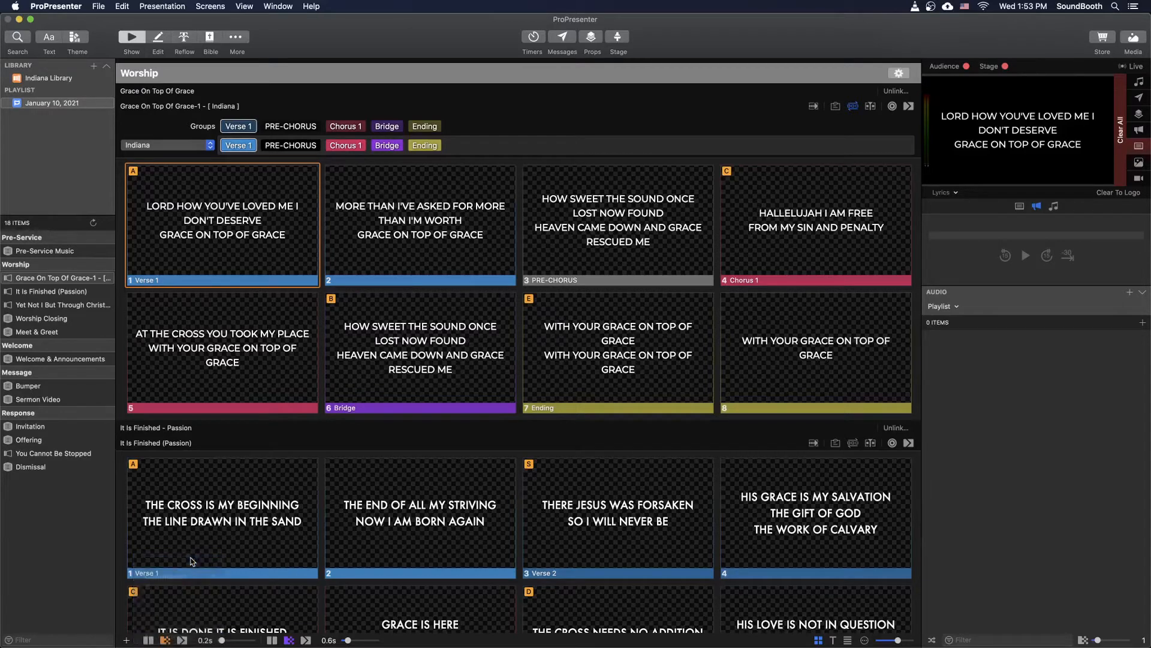
left_click(127, 640)
left_click(172, 561)
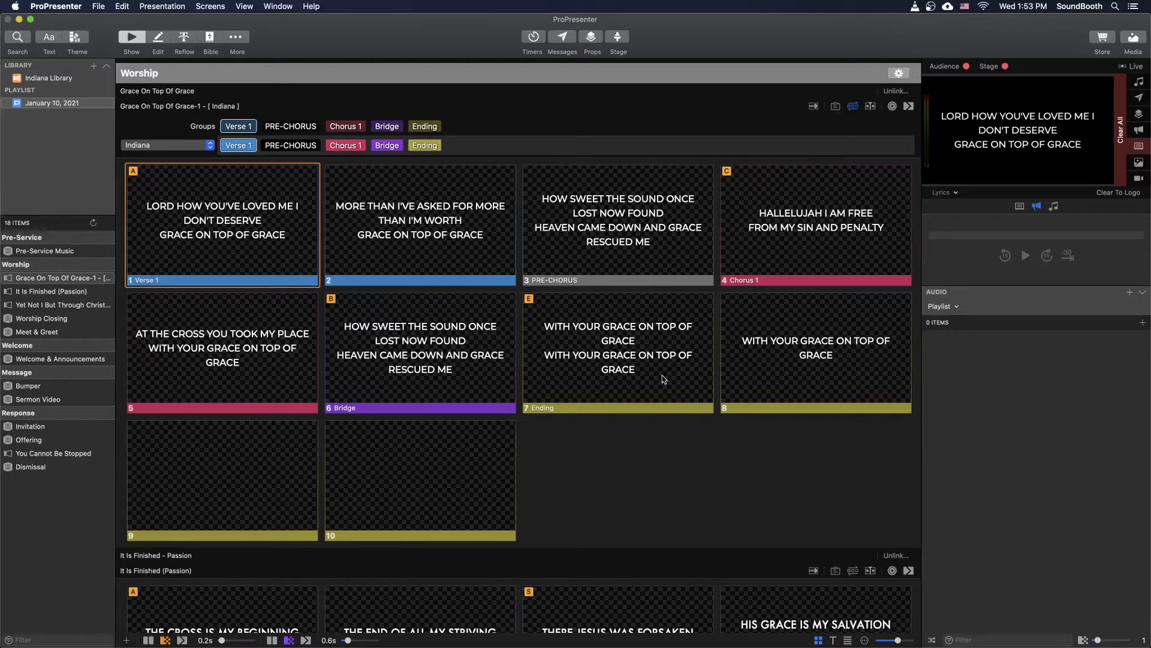
Step: Assign empty slide 9 to the Intro group and empty slide 10 to the Blank group
mouse_move(427, 147)
right_click(244, 448)
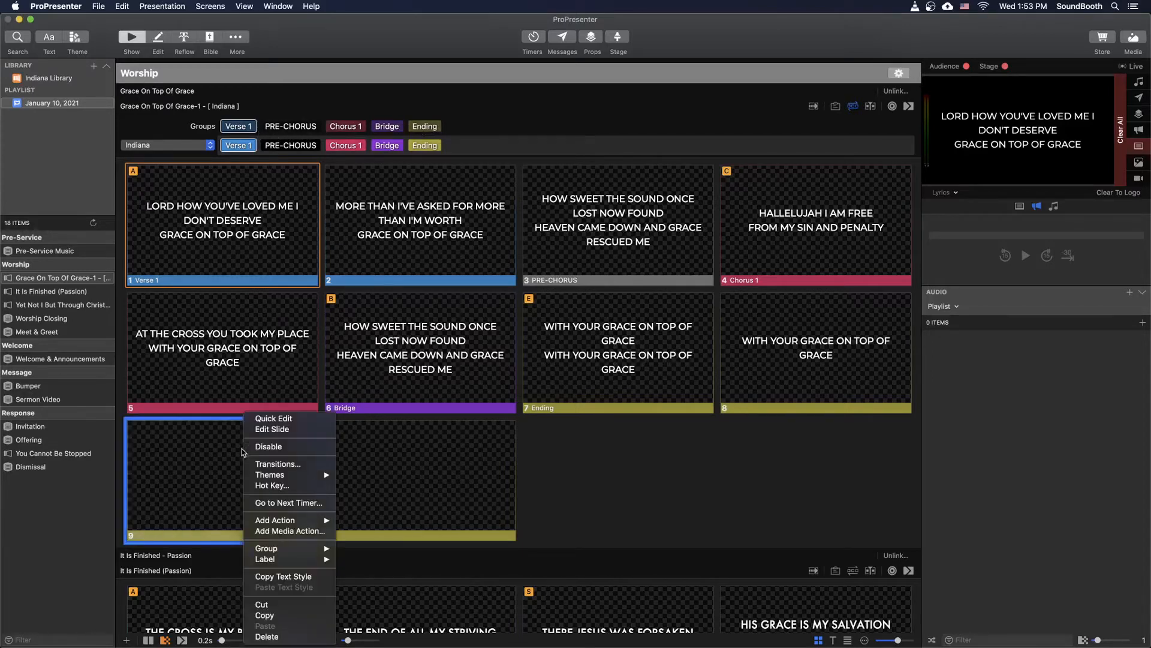
mouse_move(289, 548)
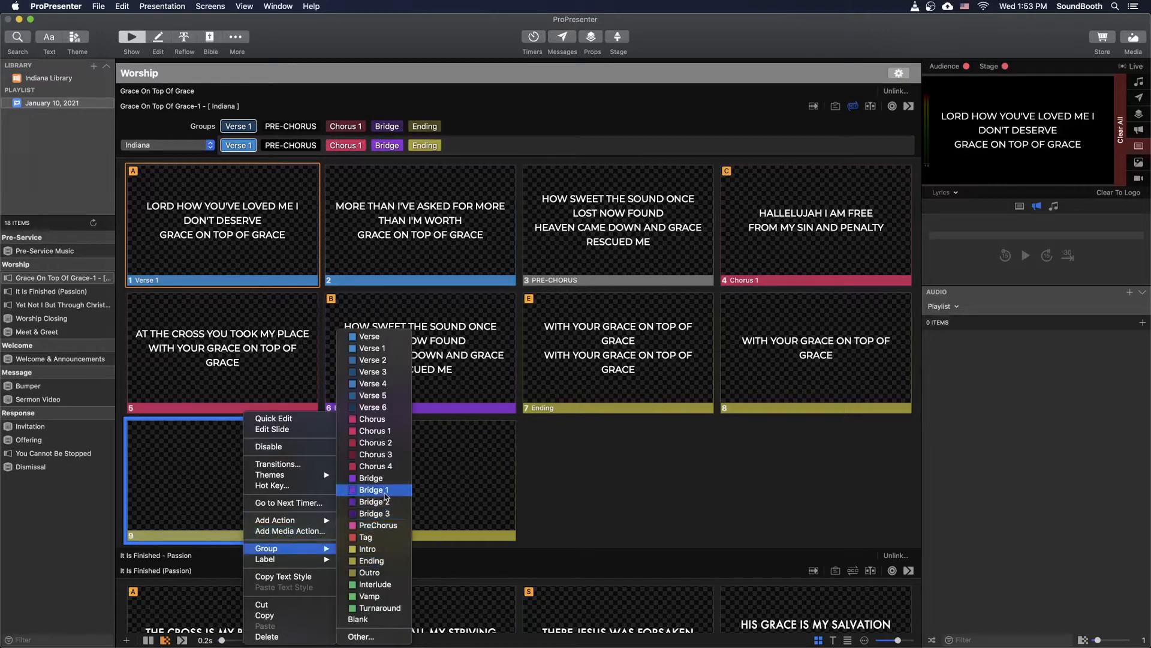
left_click(368, 549)
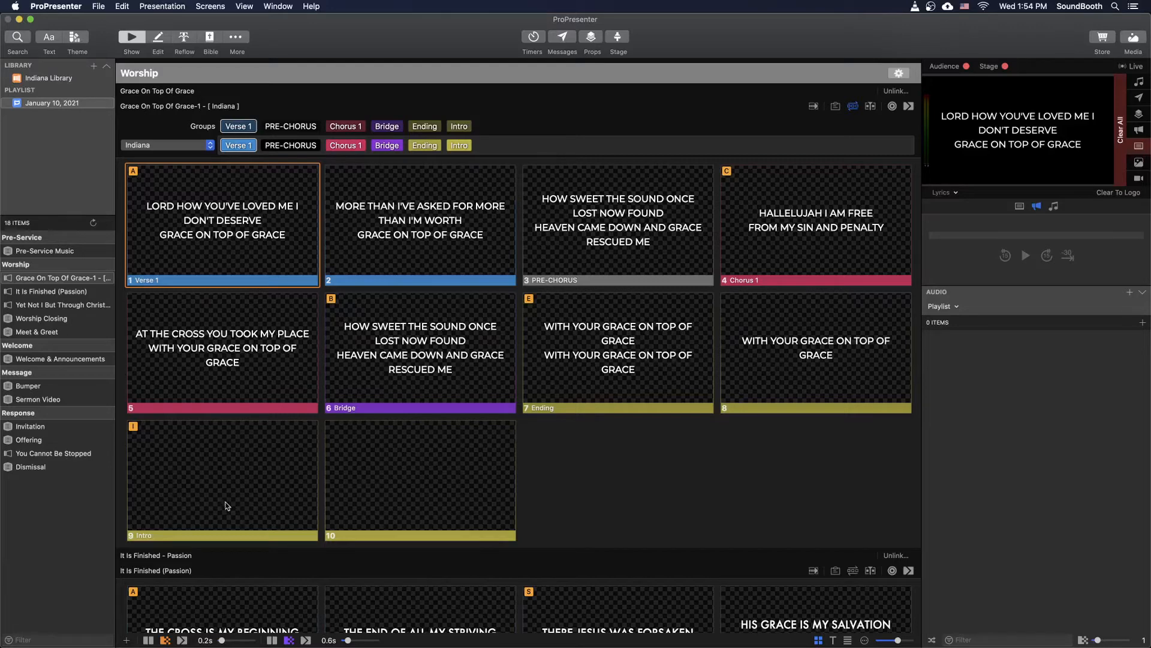
right_click(399, 469)
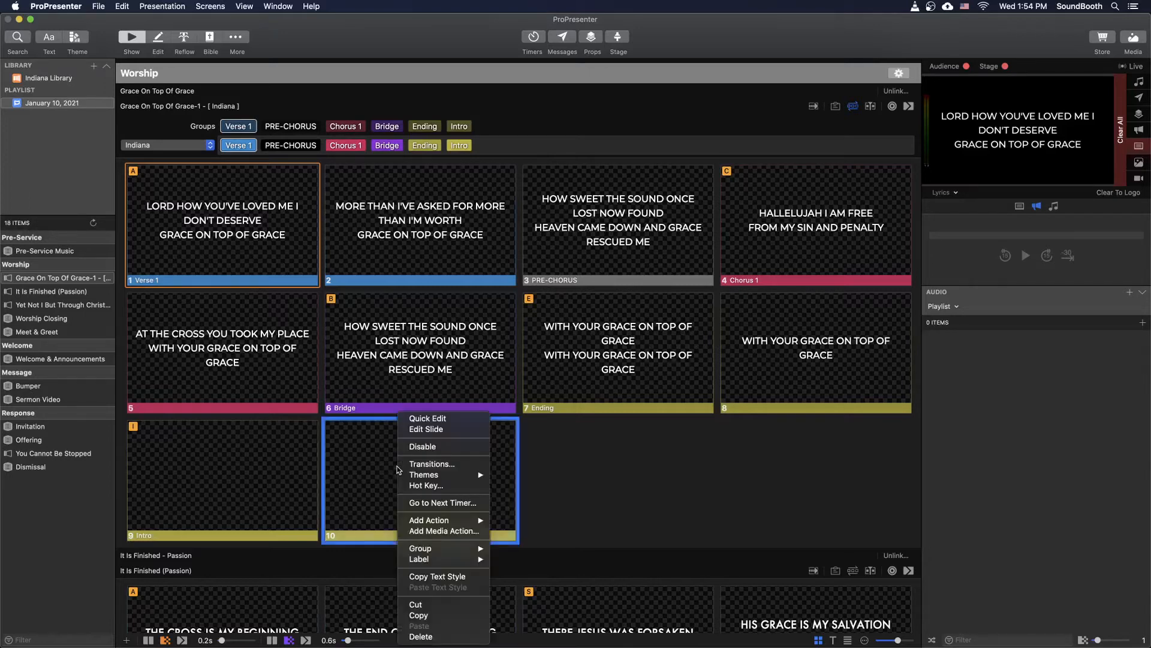
mouse_move(457, 550)
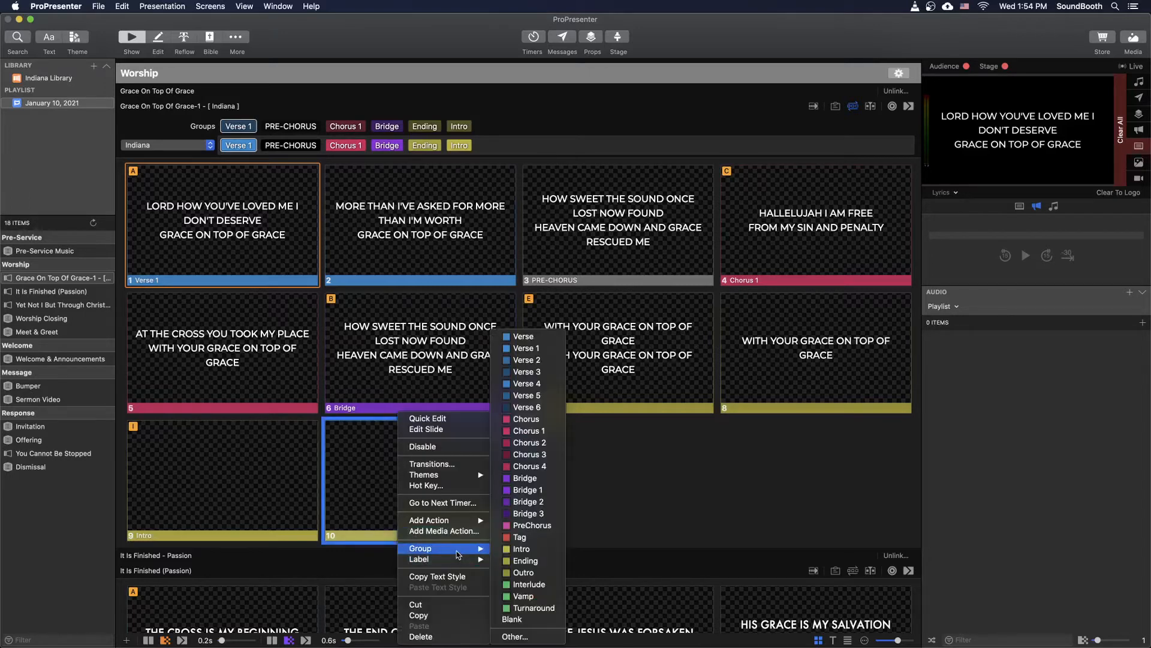
left_click(524, 621)
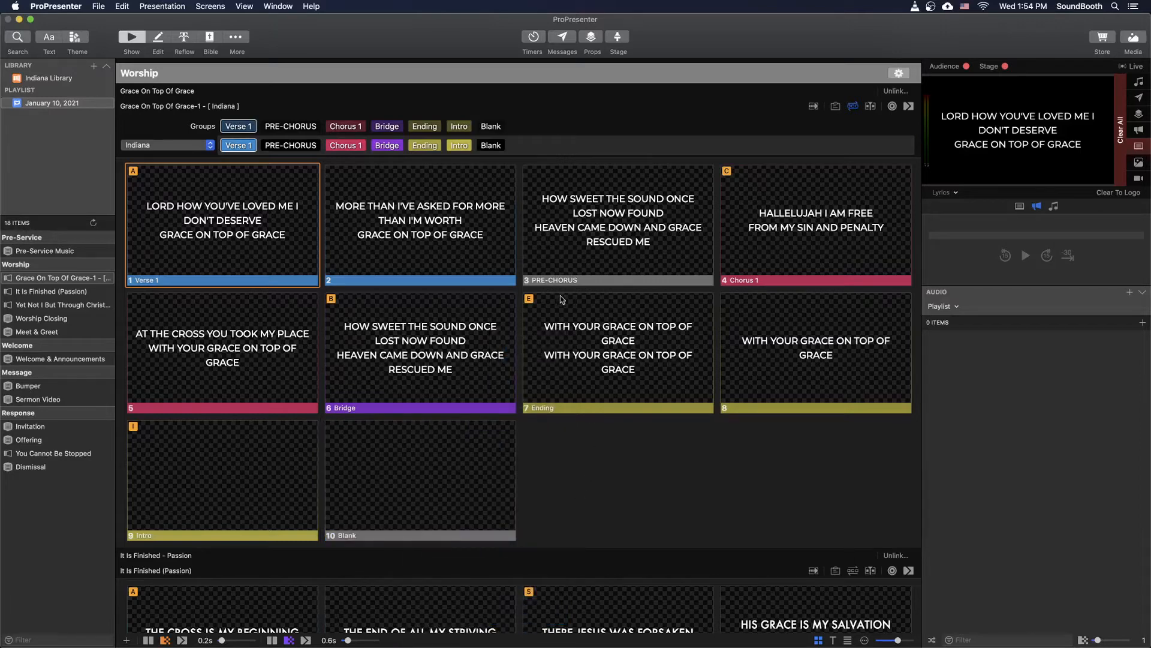
Step: Reassign slide 3 to the PreChorus group and move Intro to the start of the Indiana arrangement
right_click(593, 232)
mouse_move(642, 367)
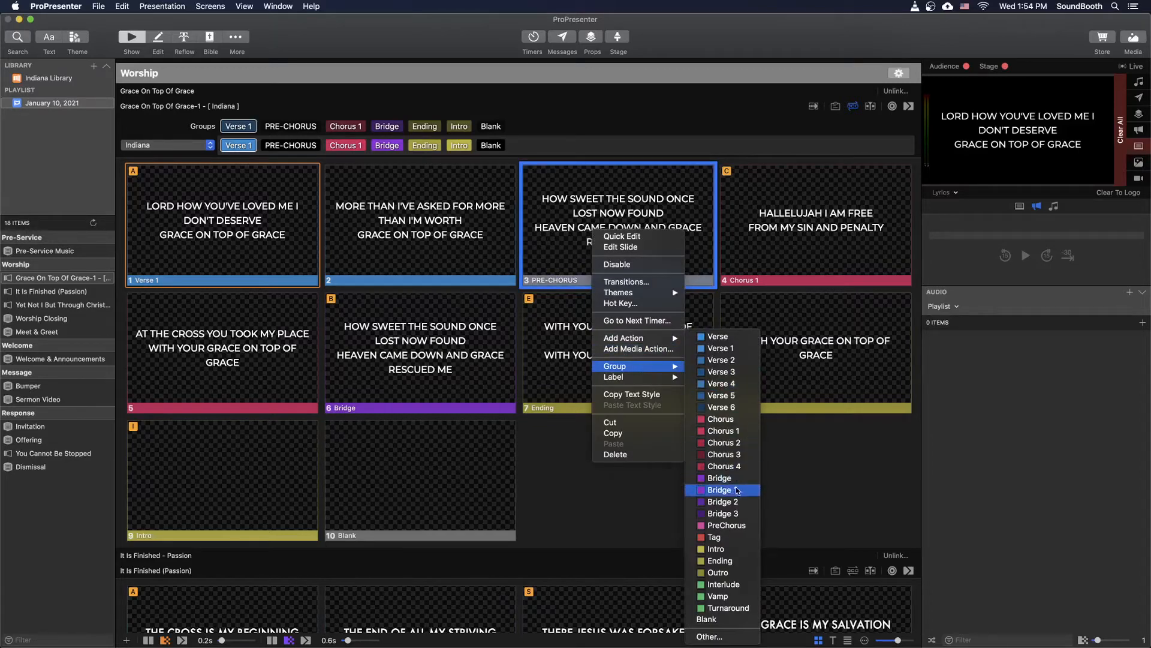
left_click(726, 525)
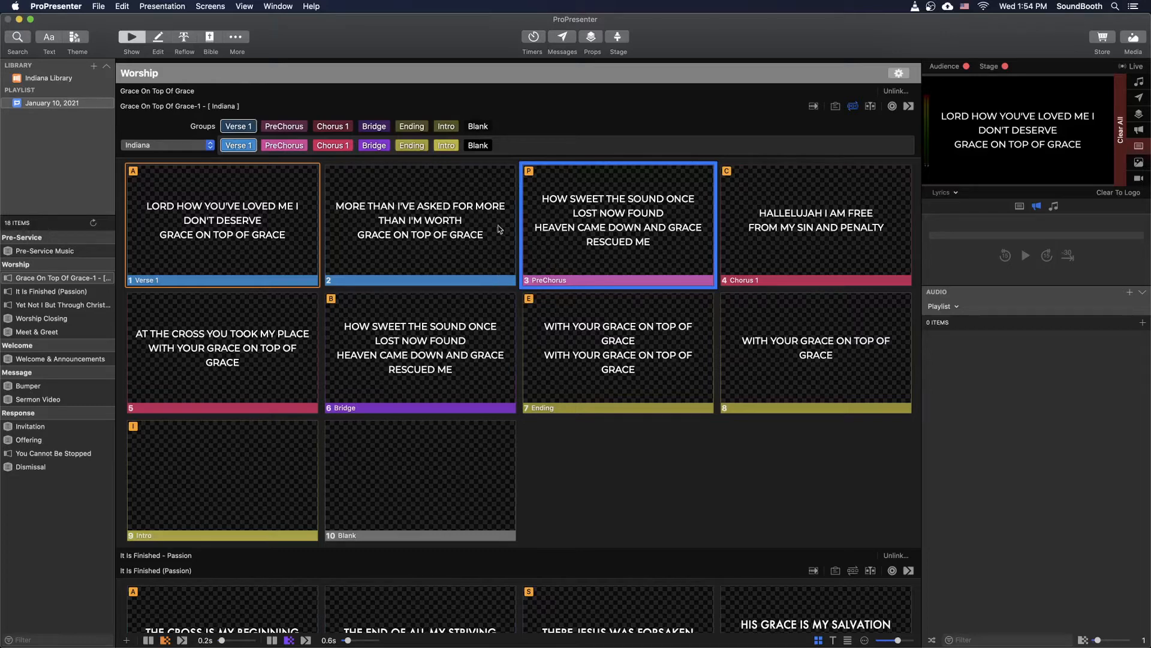
mouse_move(441, 149)
left_click_drag(445, 149, 225, 147)
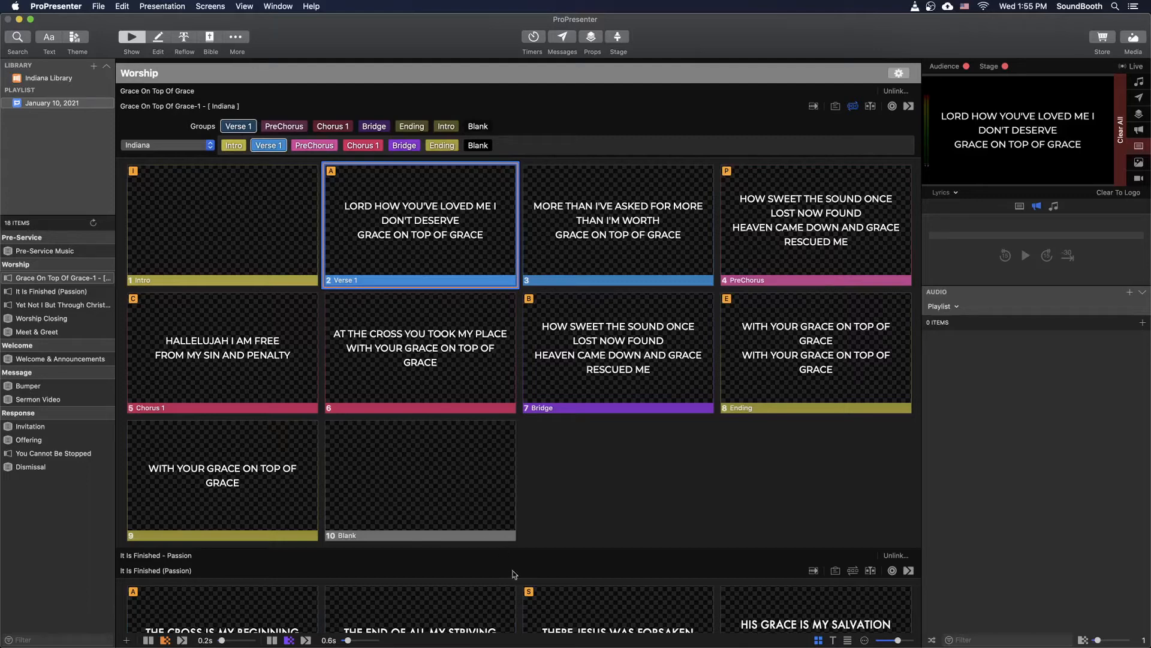
Step: Switch to Chrome to check the song's sequence in Planning Center, and return to ProPresenter
mouse_move(498, 640)
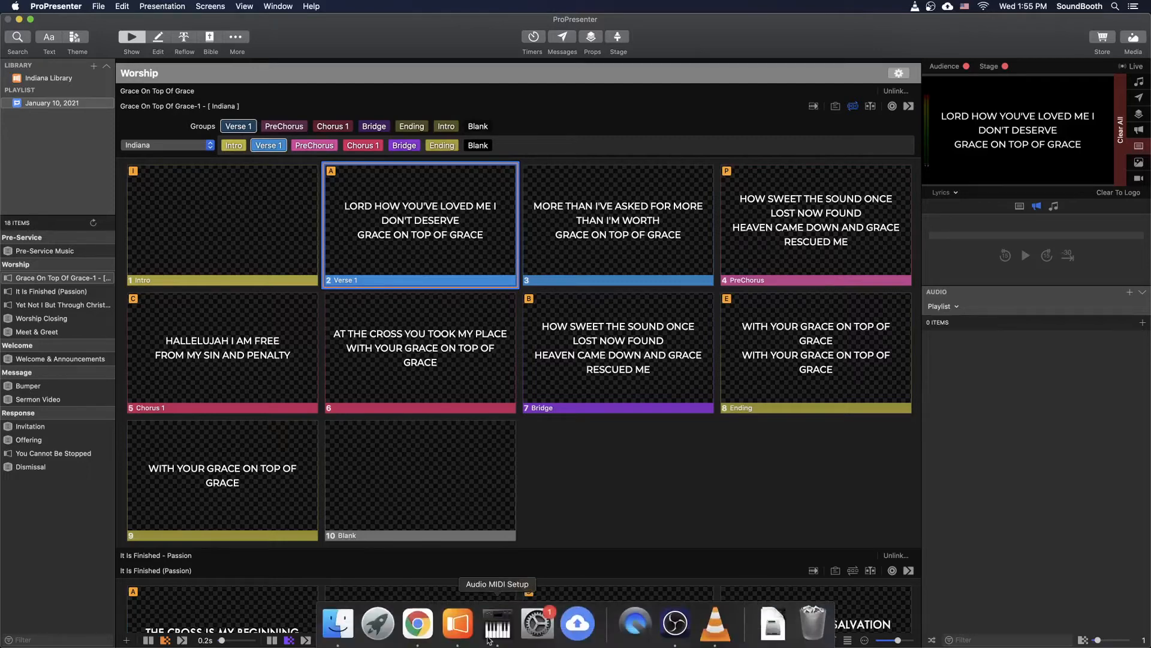
left_click(417, 637)
left_click(294, 389)
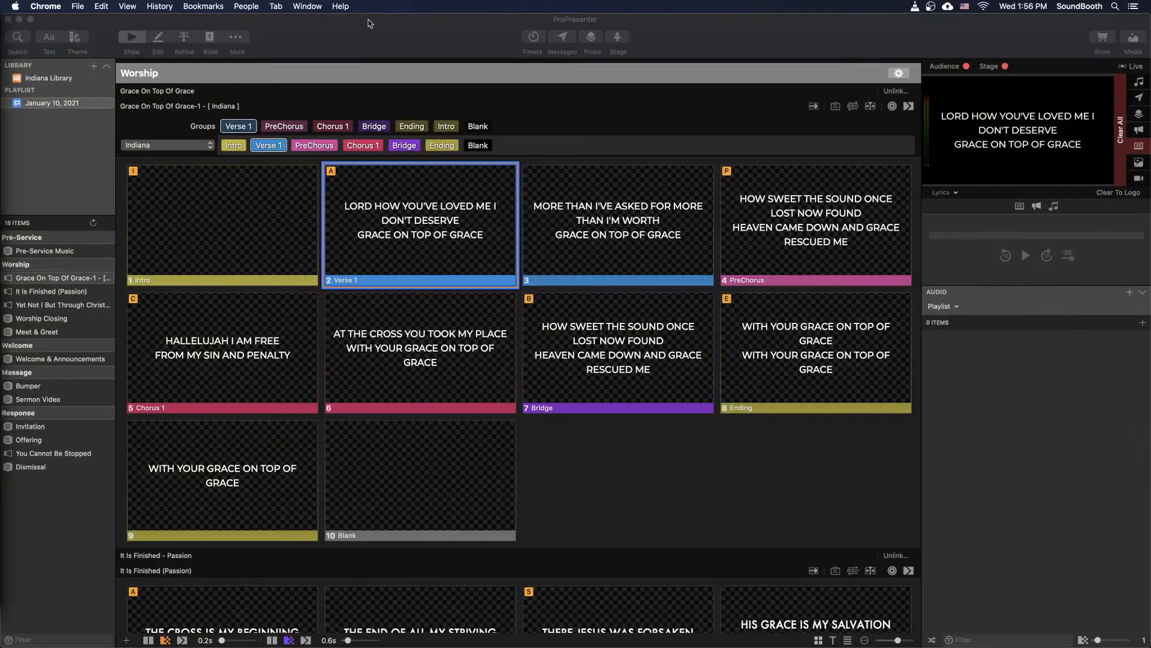
left_click(368, 20)
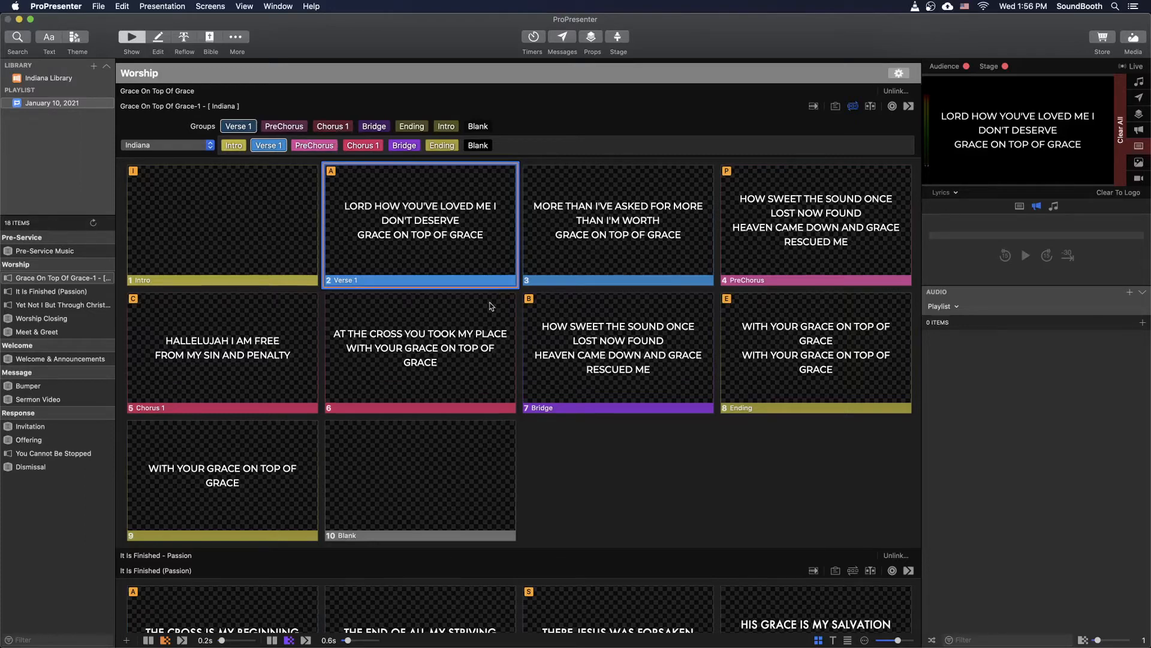
Step: Insert Blank, Verse 1 and Chorus 1 into the Indiana arrangement between Chorus 1 and Bridge
scroll(230, 351, "up", 1)
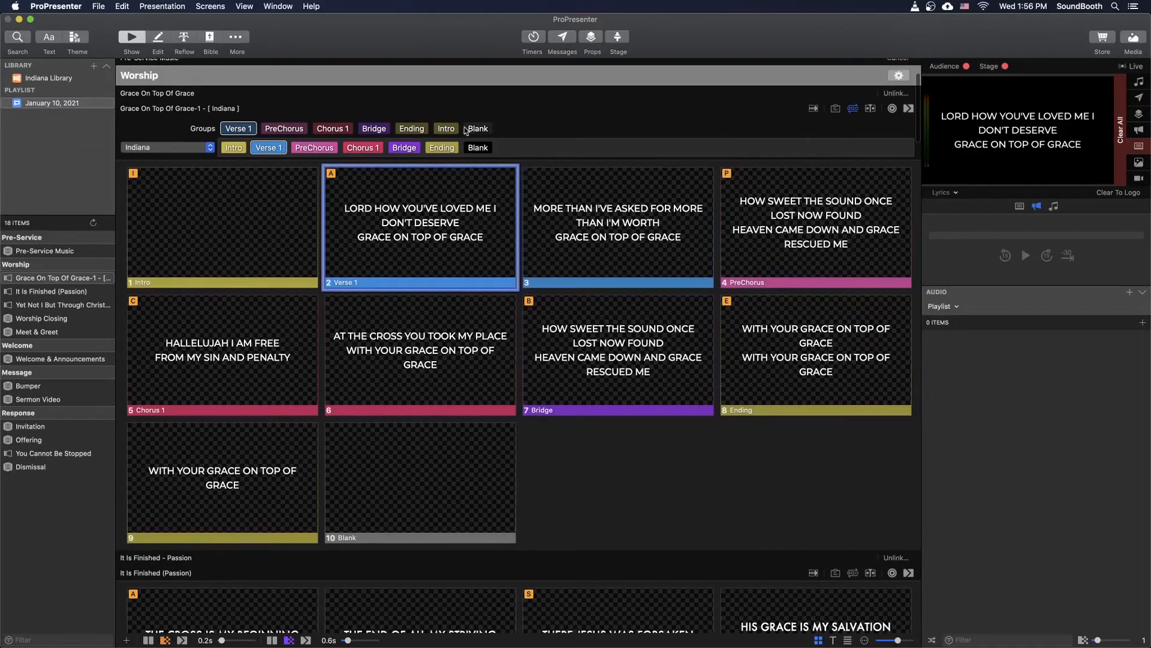
mouse_move(477, 129)
left_mouse_down()
mouse_move(414, 131)
mouse_move(389, 149)
left_mouse_up()
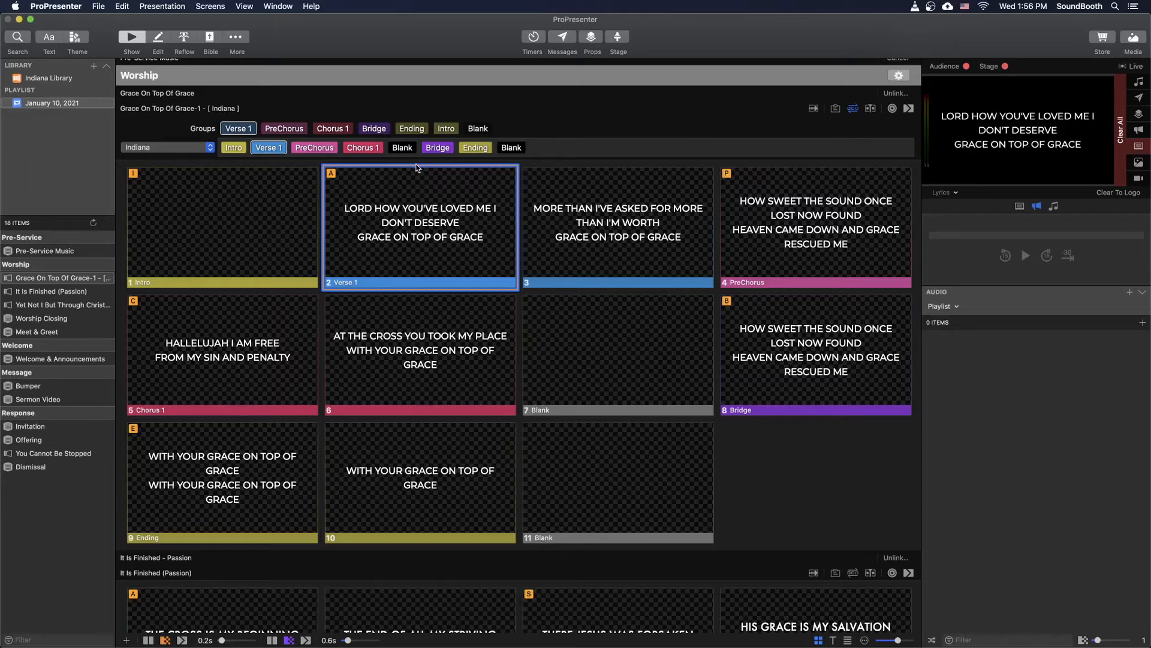
left_click_drag(240, 132, 425, 149)
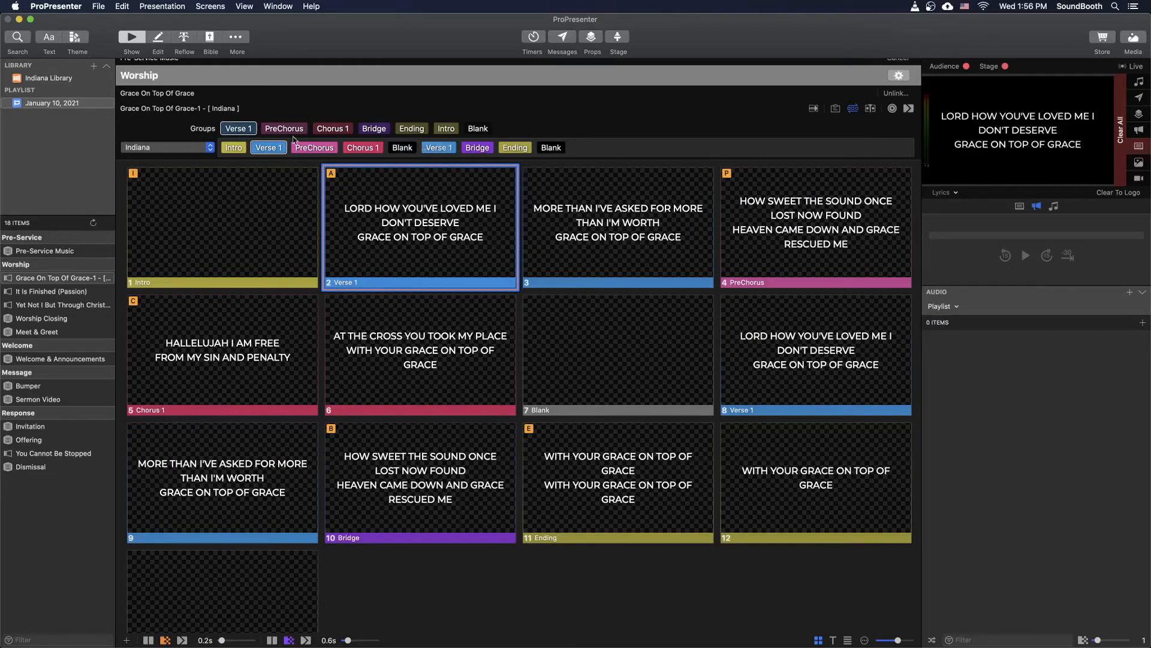
left_click_drag(332, 129, 462, 150)
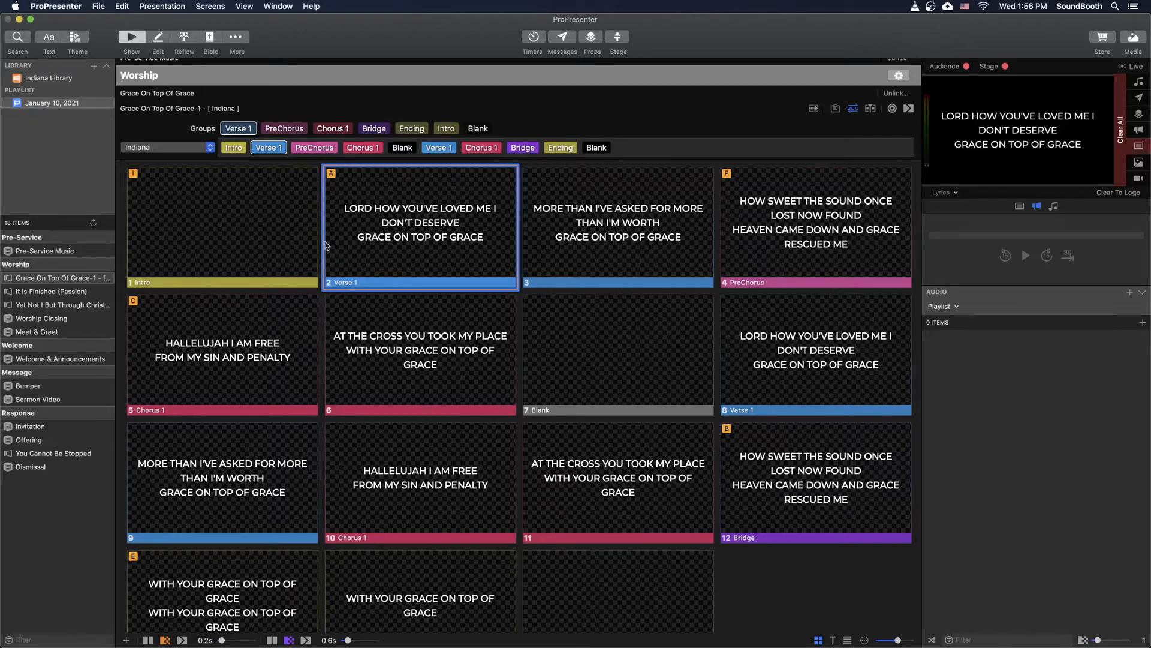
Step: Bring the Planning Center window into view, examine the song's sequence and Lyrics file, and move the window away
left_click_drag(0, 96, 730, 32)
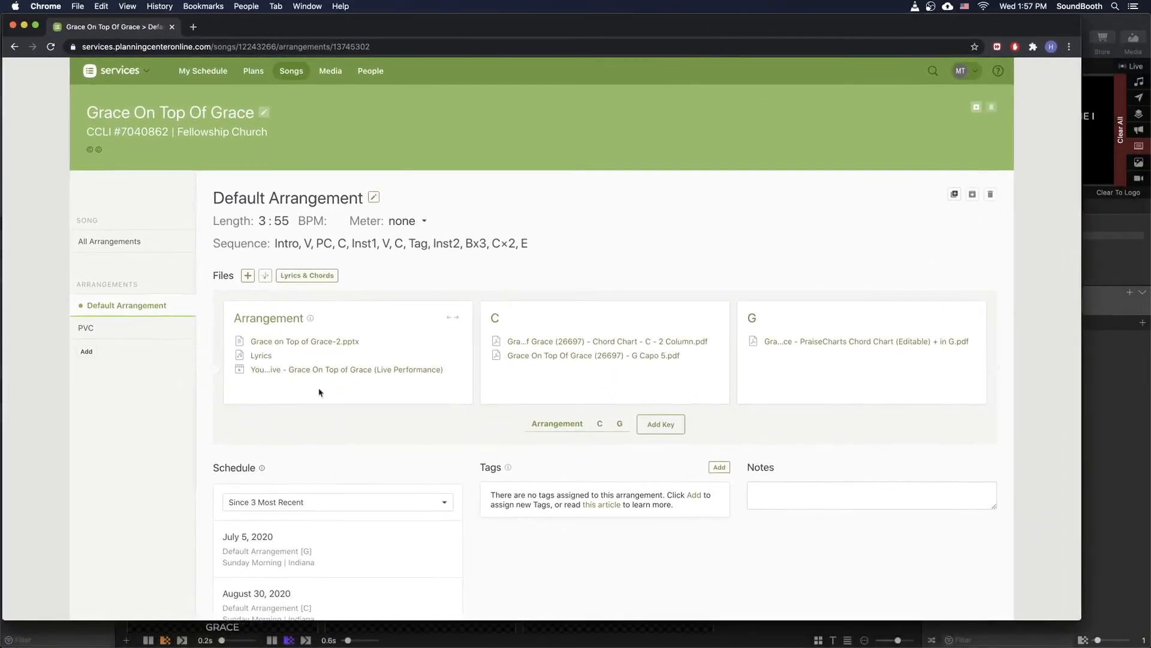
left_click(258, 356)
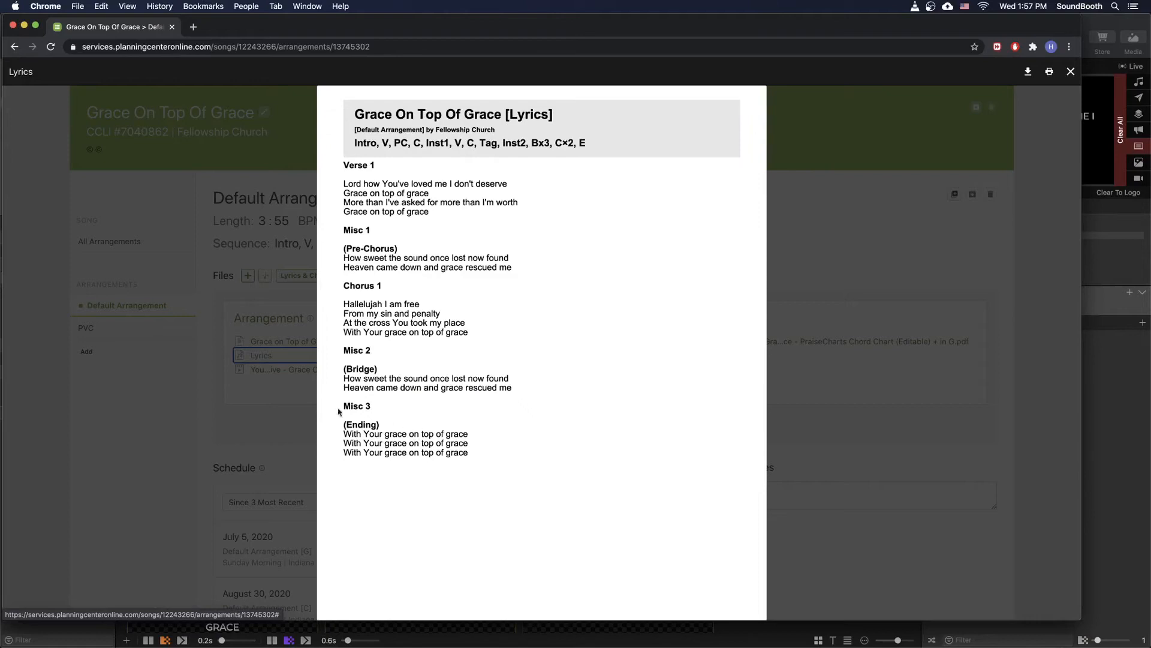
left_click(277, 411)
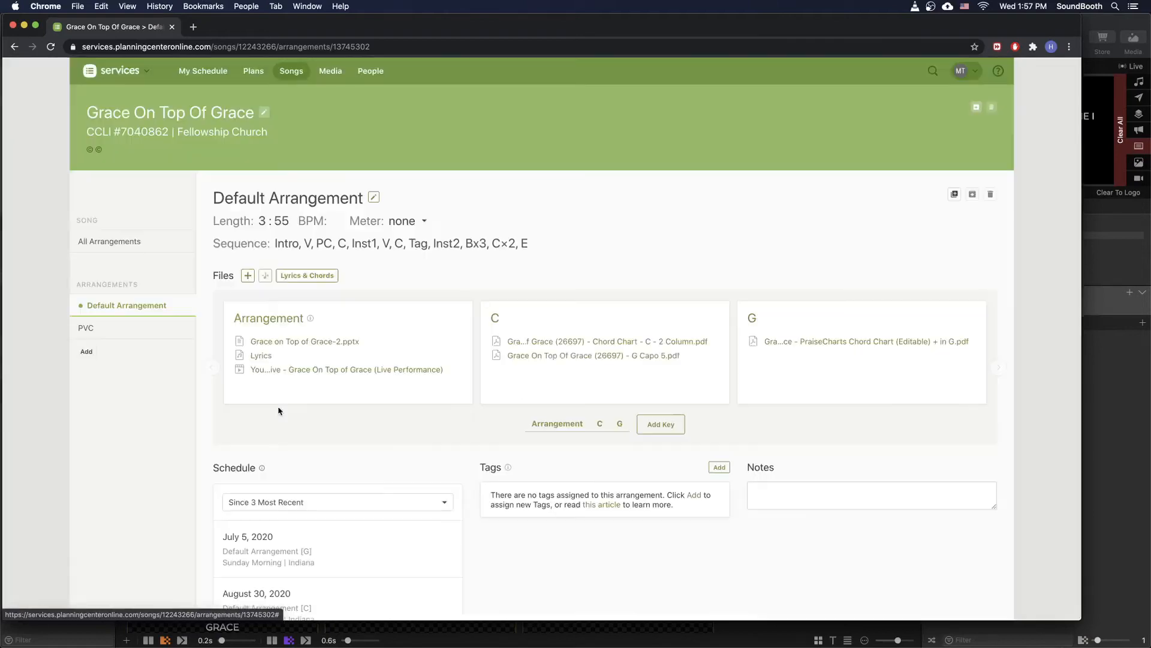
left_click_drag(519, 19, 0, 87)
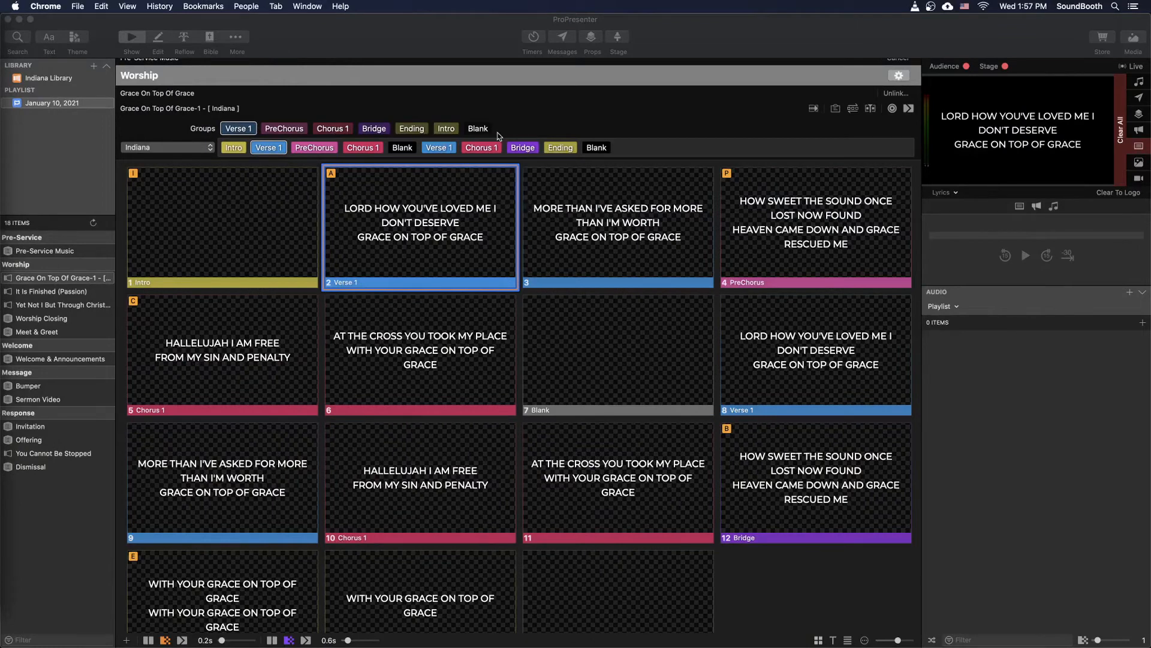
Step: Insert a Blank group before Bridge and add two more Bridge groups after it in the Indiana arrangement
left_click_drag(479, 129, 505, 150)
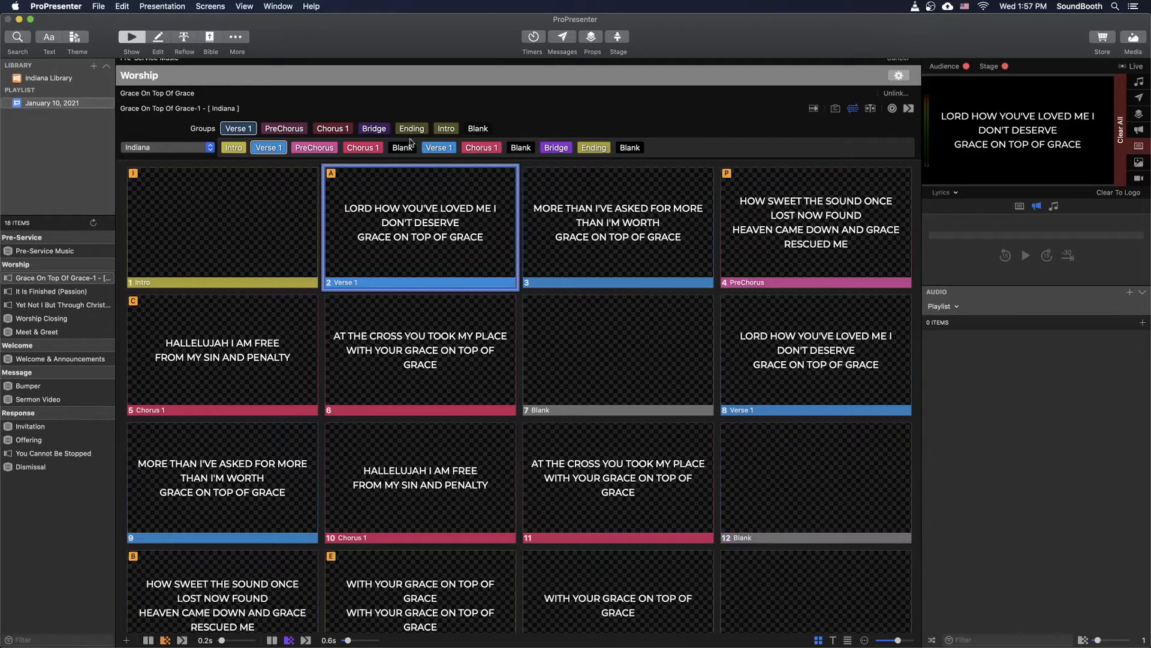
left_click_drag(374, 128, 576, 153)
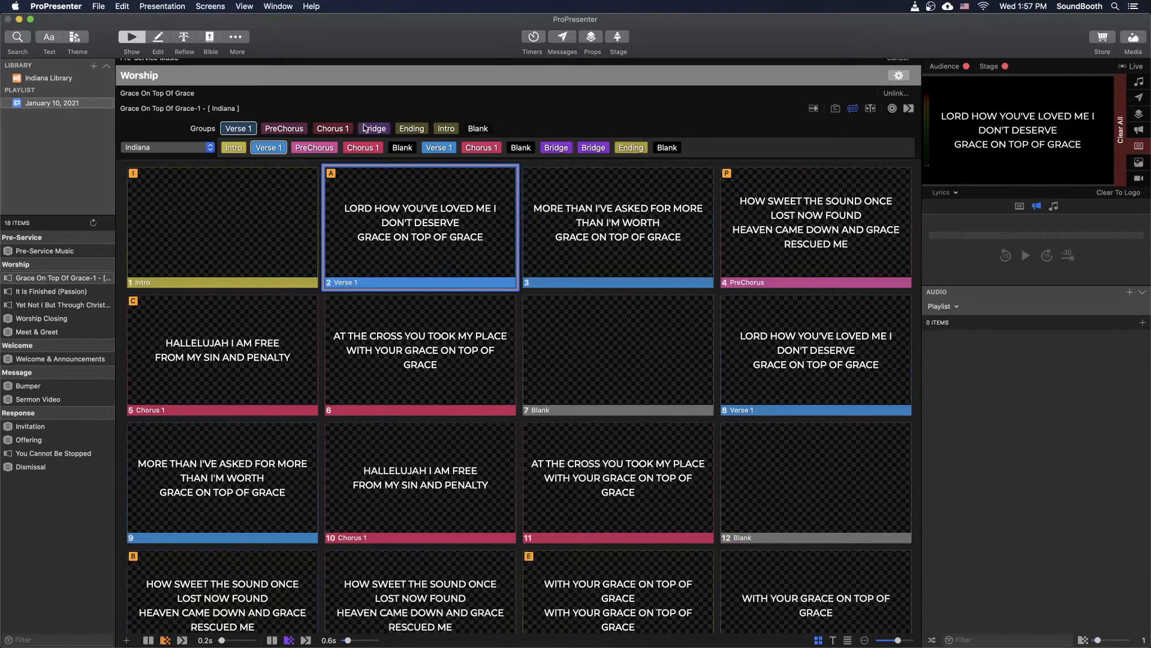
left_click_drag(364, 127, 607, 151)
Step: Review the arranged slides and insert two Chorus 1 groups between the last Bridge and Ending
scroll(639, 296, "down", 2)
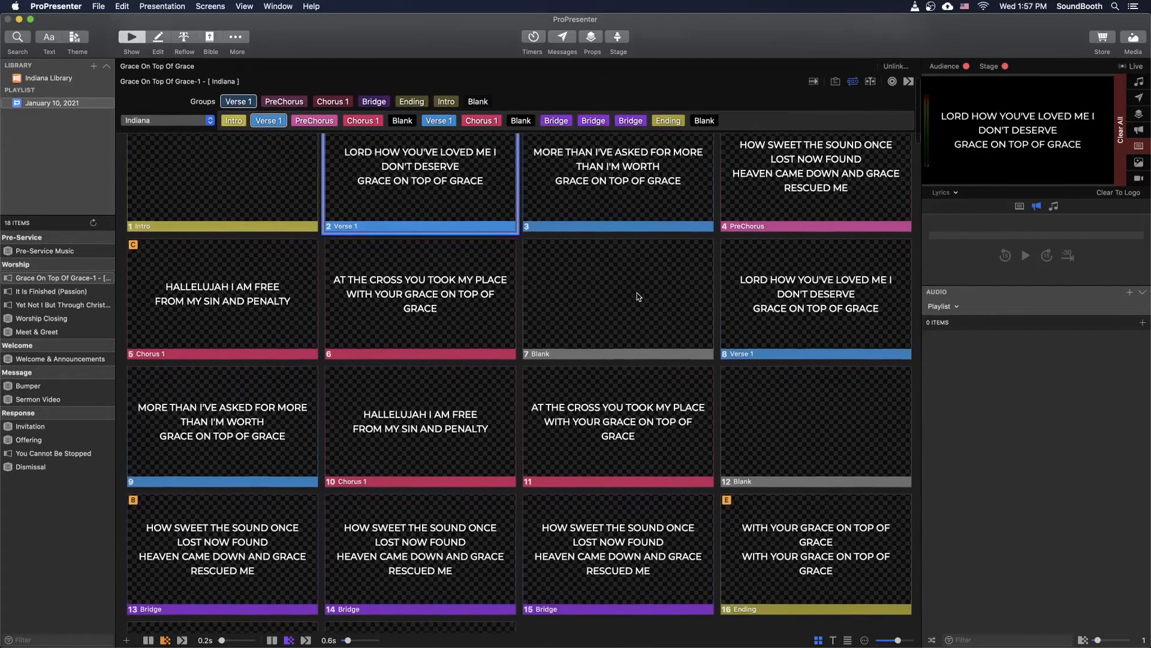
scroll(638, 296, "down", 2)
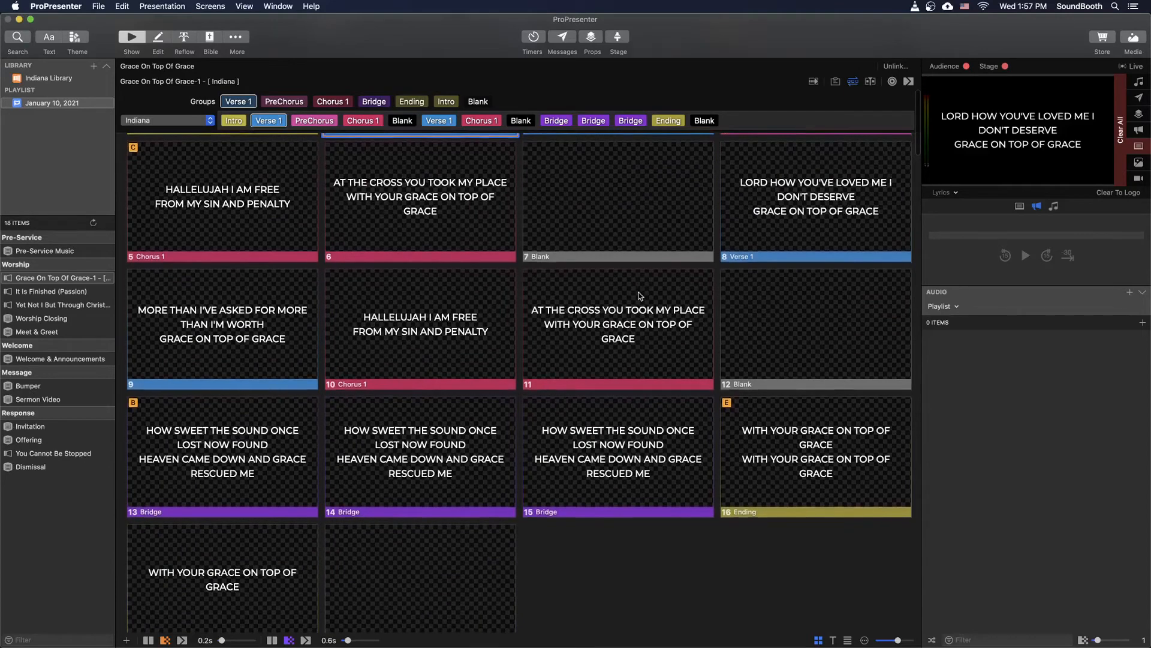
scroll(640, 296, "up", 1)
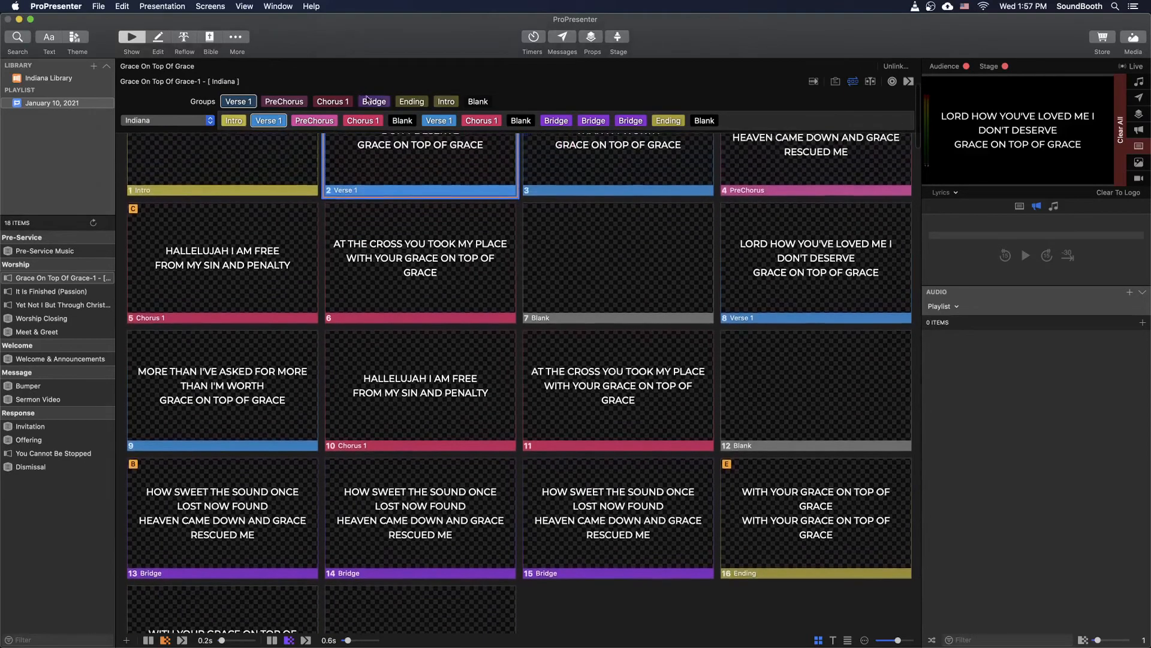
left_click_drag(333, 101, 650, 122)
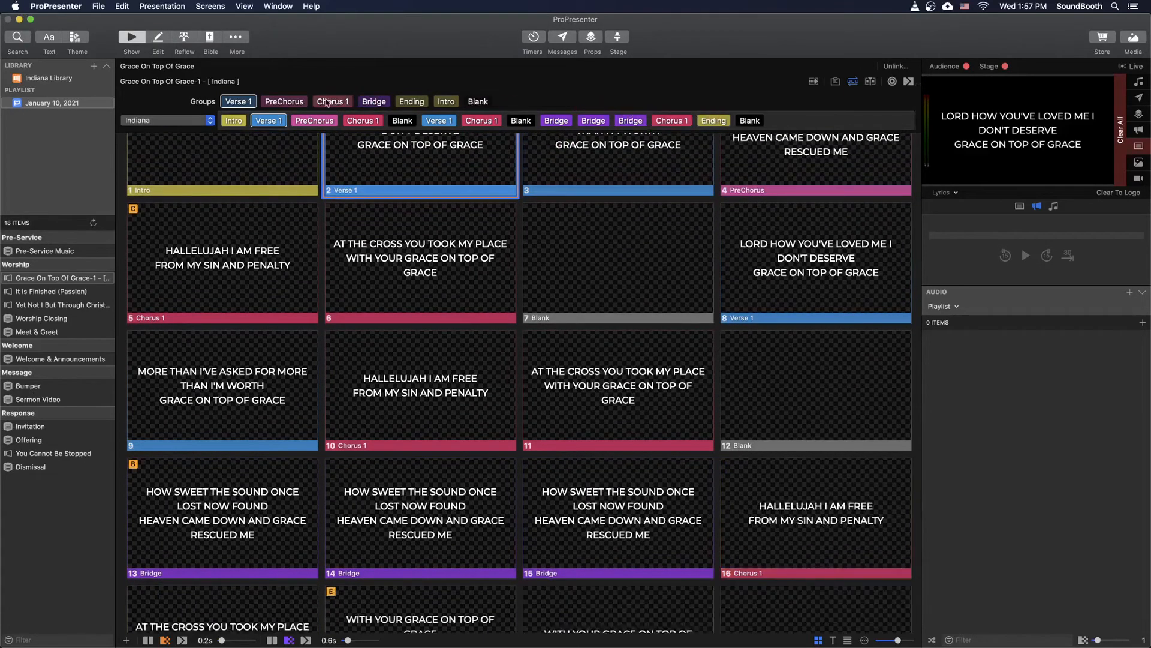
left_click_drag(333, 101, 690, 120)
mouse_move(631, 123)
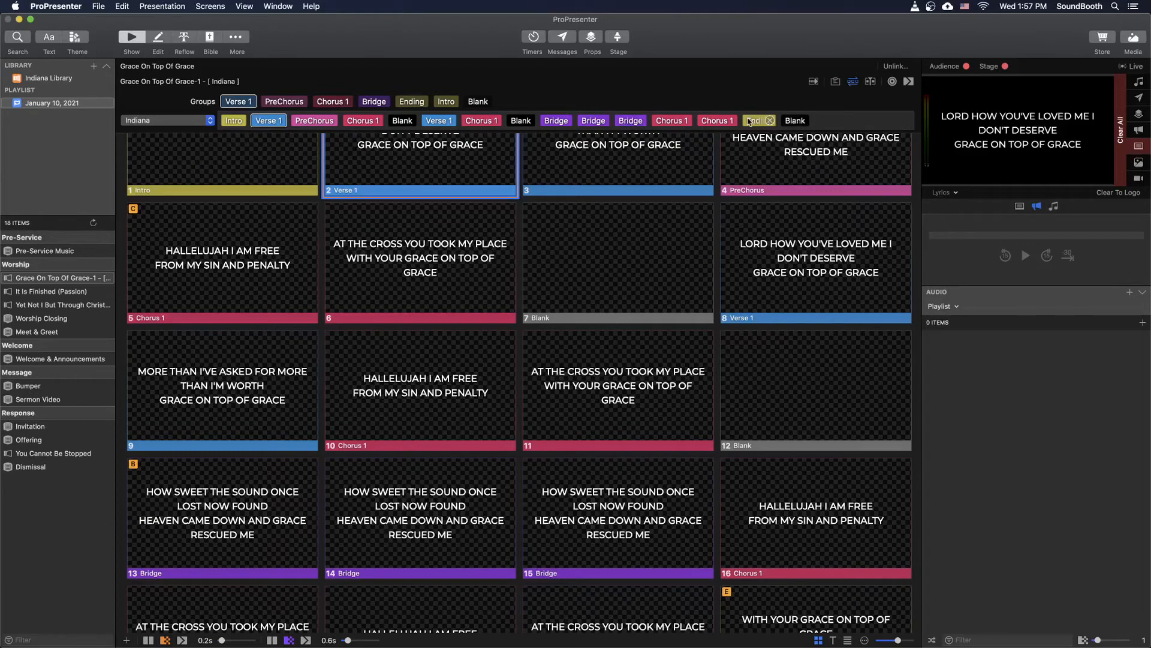
Step: Review the slides of the Indiana arrangement from the Ending and closing Blank back to the Intro
scroll(597, 429, "down", 5)
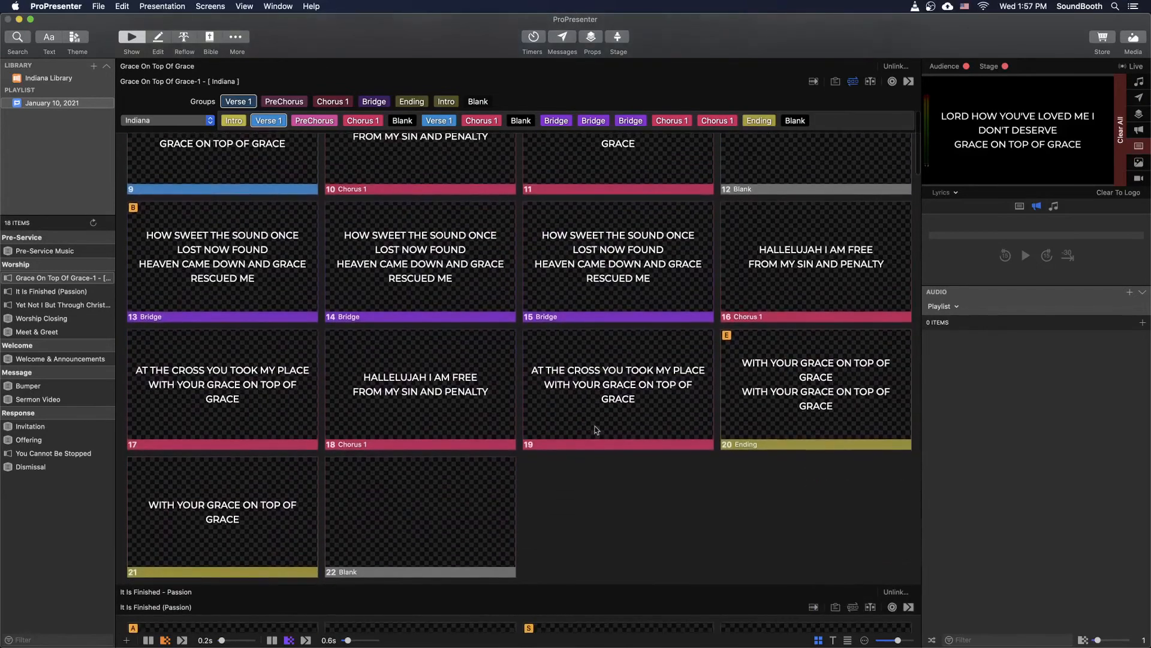
scroll(534, 457, "up", 2)
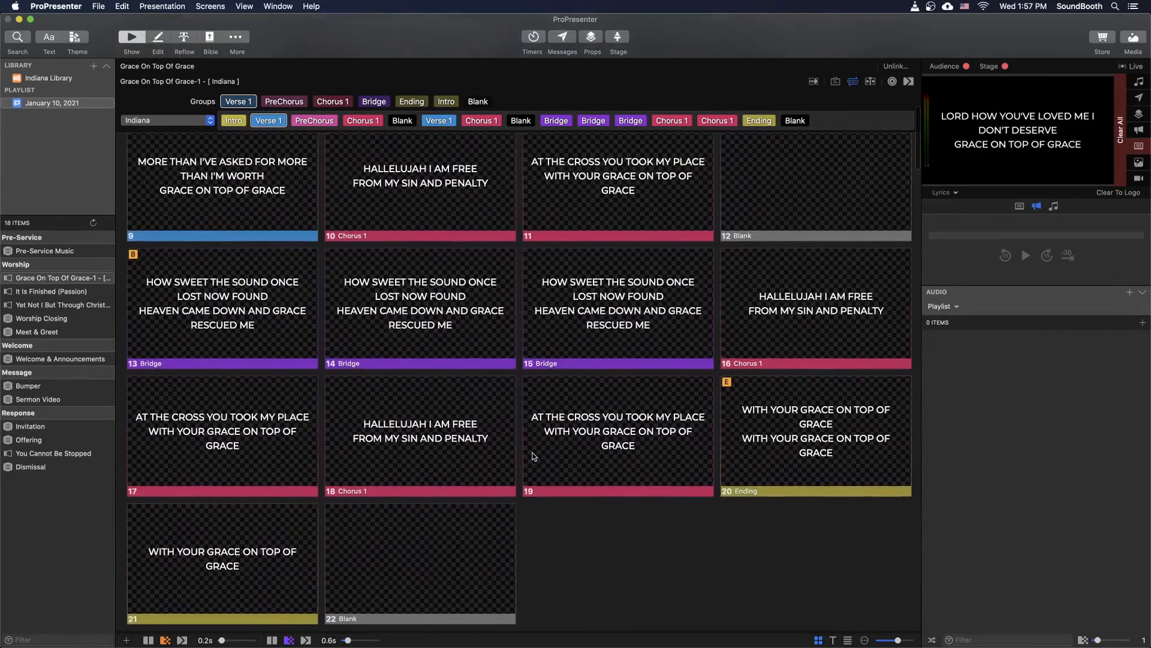
scroll(534, 456, "up", 5)
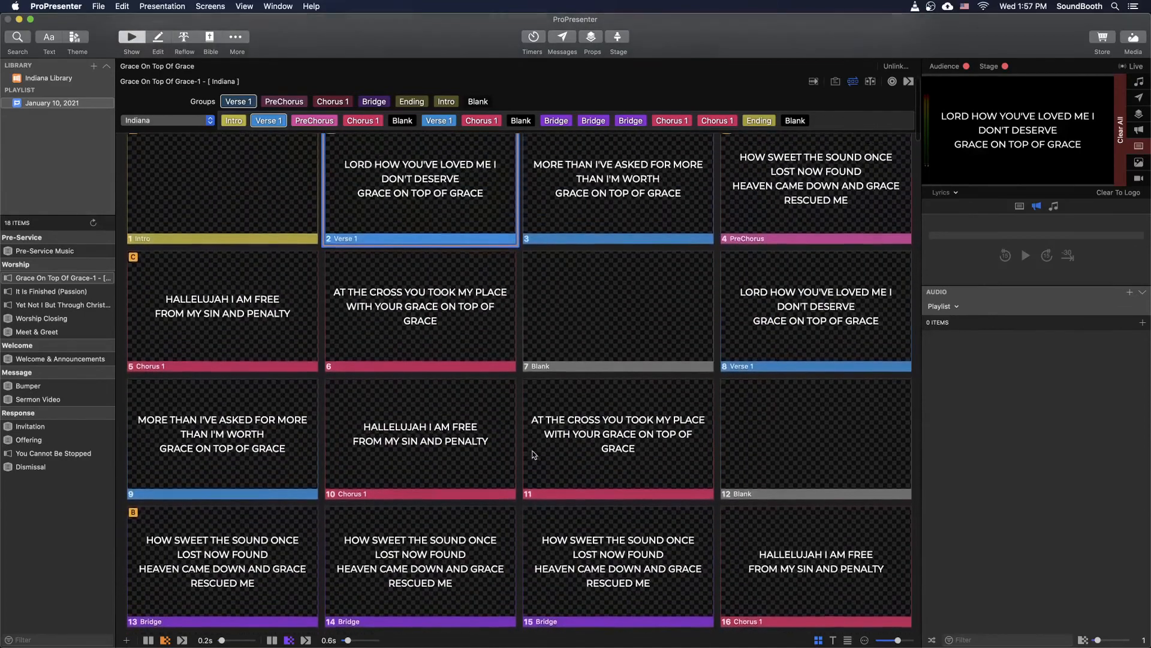
scroll(533, 455, "up", 2)
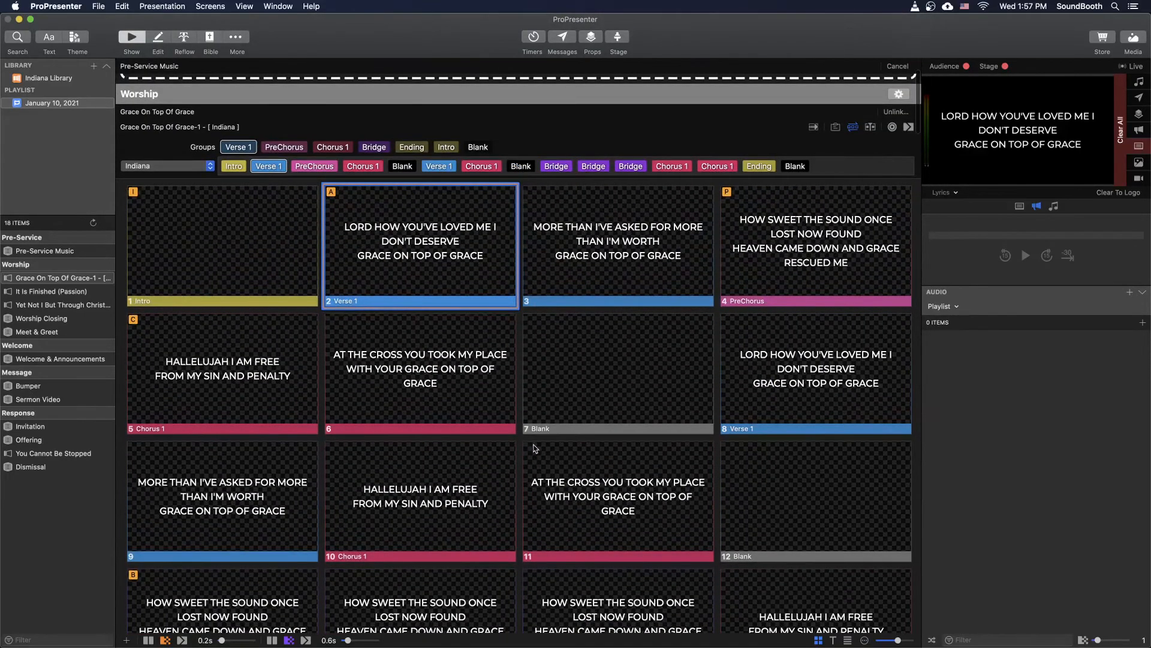
Step: Show the last slide of the second Chorus 1 live and add a new empty slide to the song
scroll(532, 448, "down", 5)
left_click(625, 333)
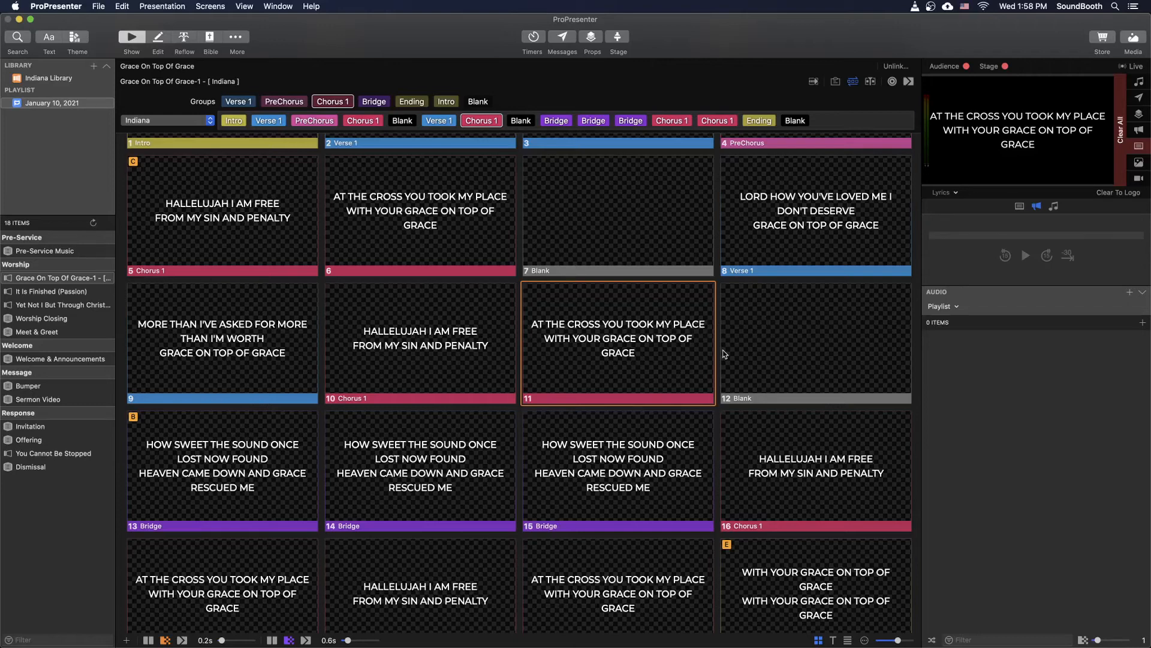
left_click(126, 640)
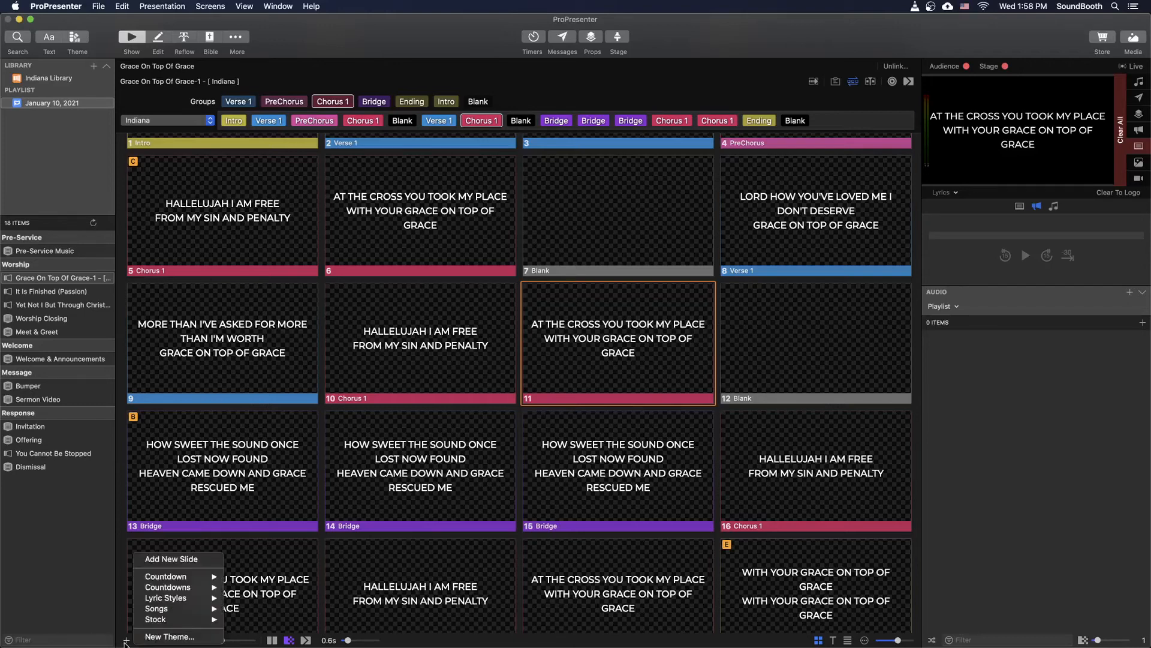
left_click(193, 560)
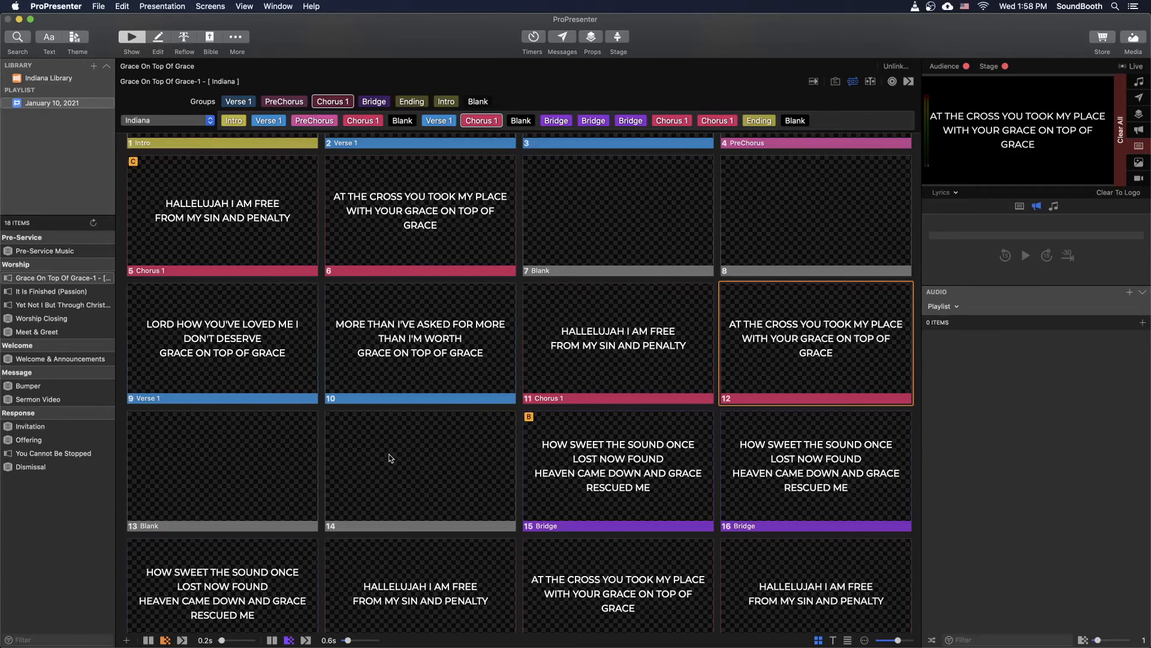
right_click(364, 460)
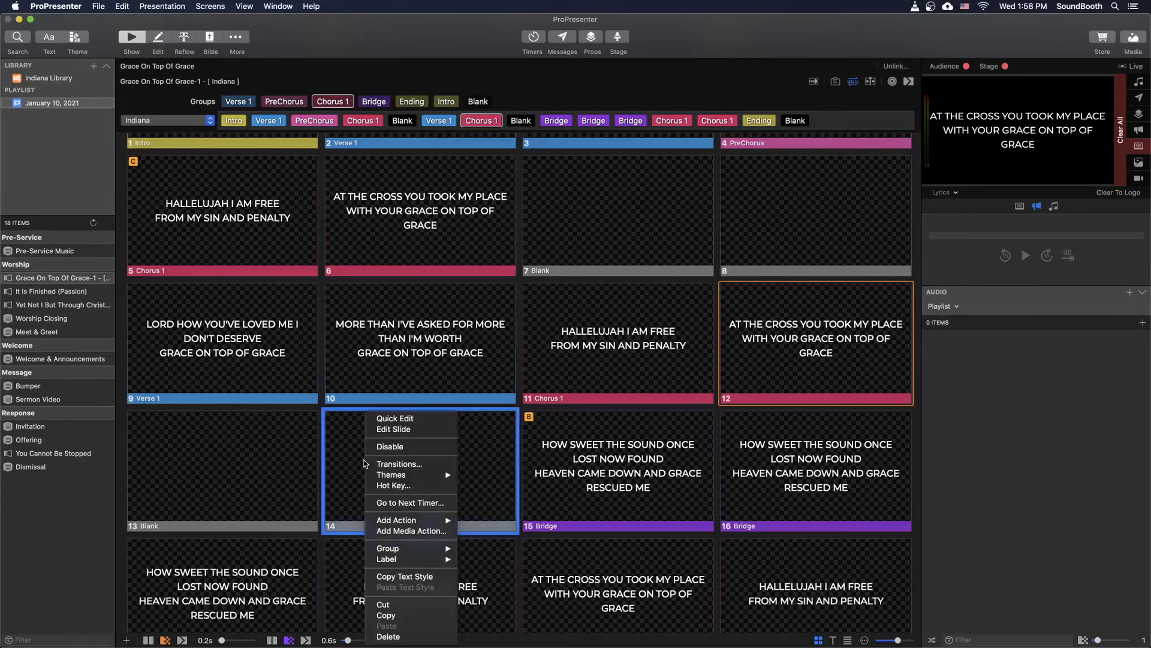
mouse_move(398, 549)
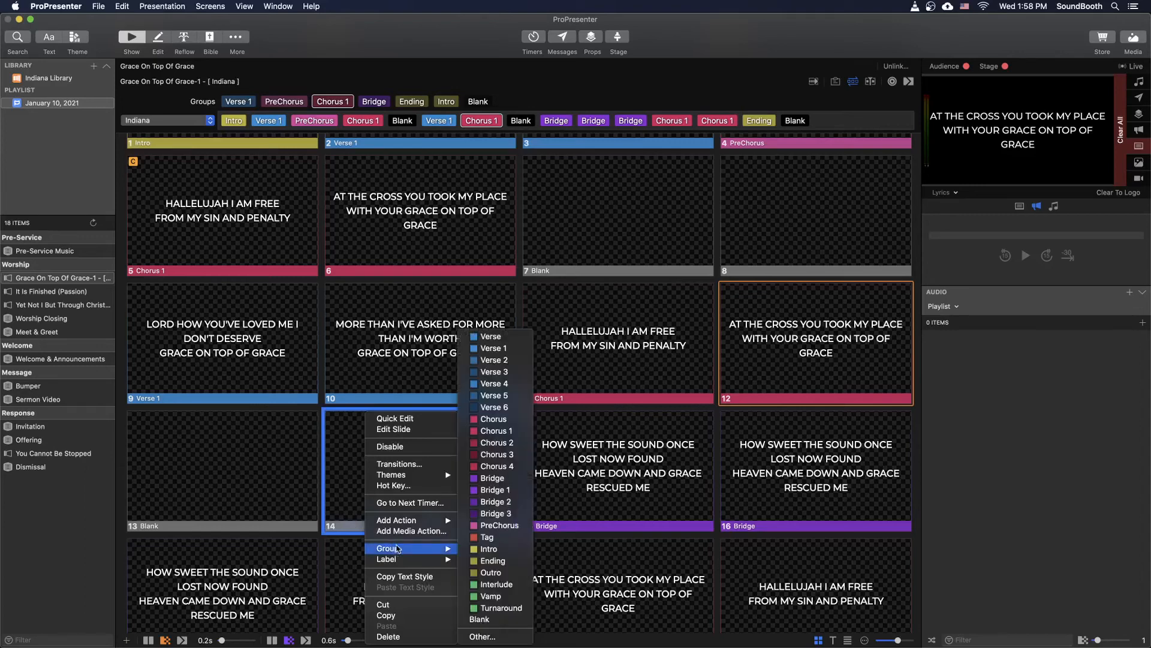
left_click(328, 473)
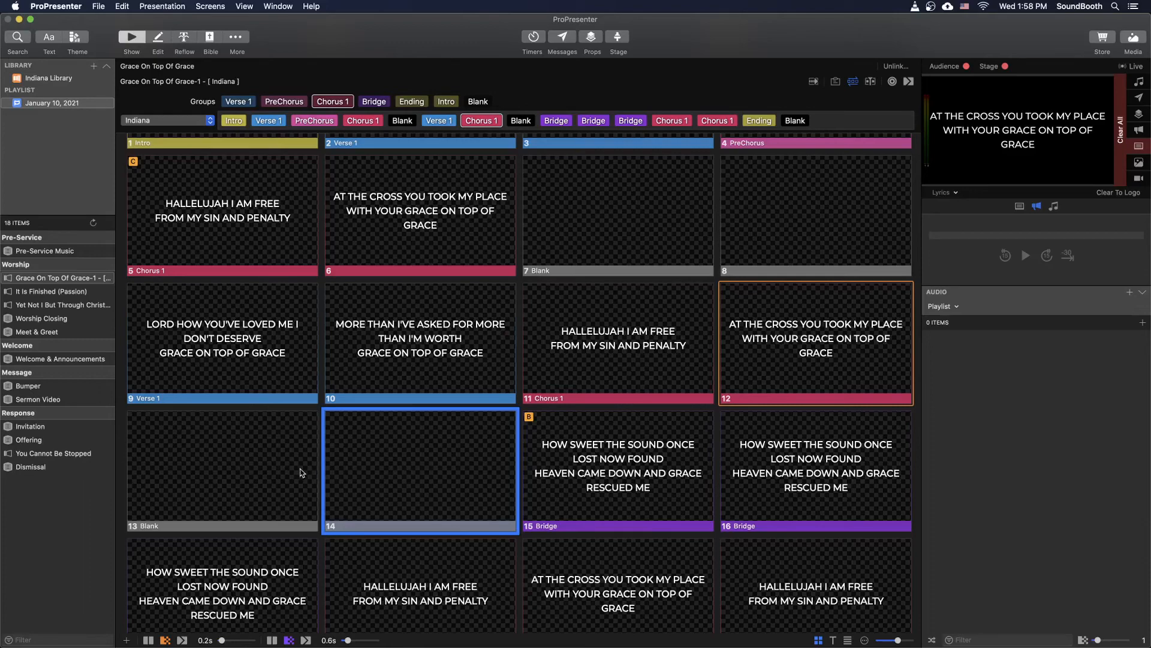
Step: Check where the added empty slide repeats in the arrangement and assign the copy before the first Bridge to the Tag group
scroll(528, 390, "up", 5)
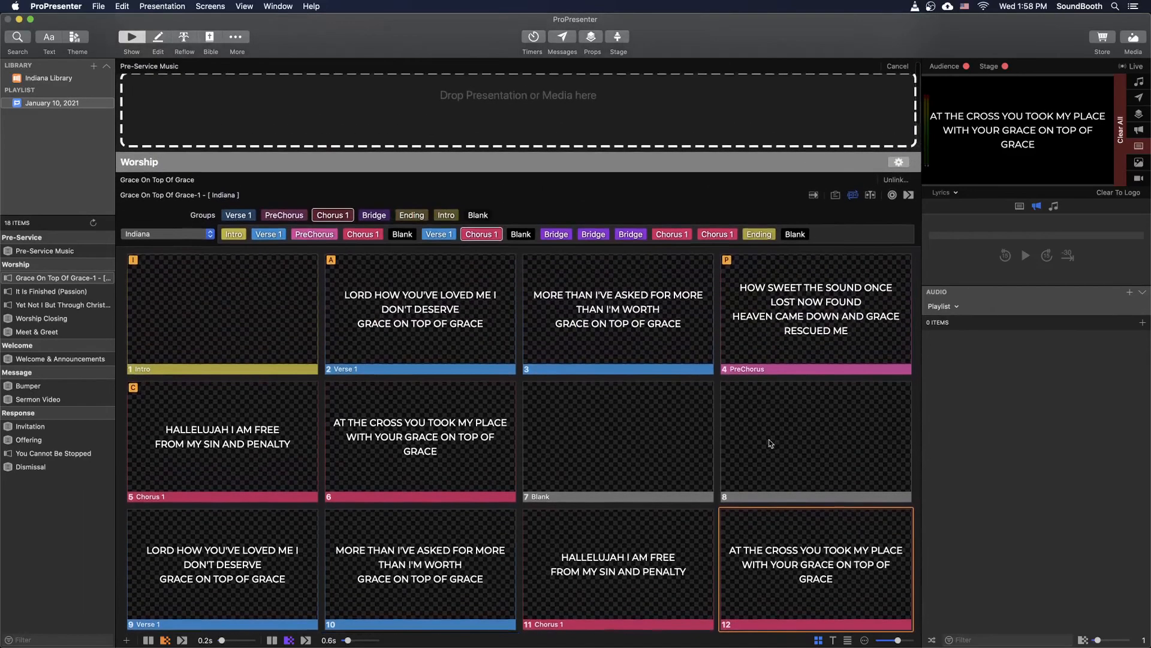
scroll(689, 440, "down", 5)
scroll(411, 431, "down", 6)
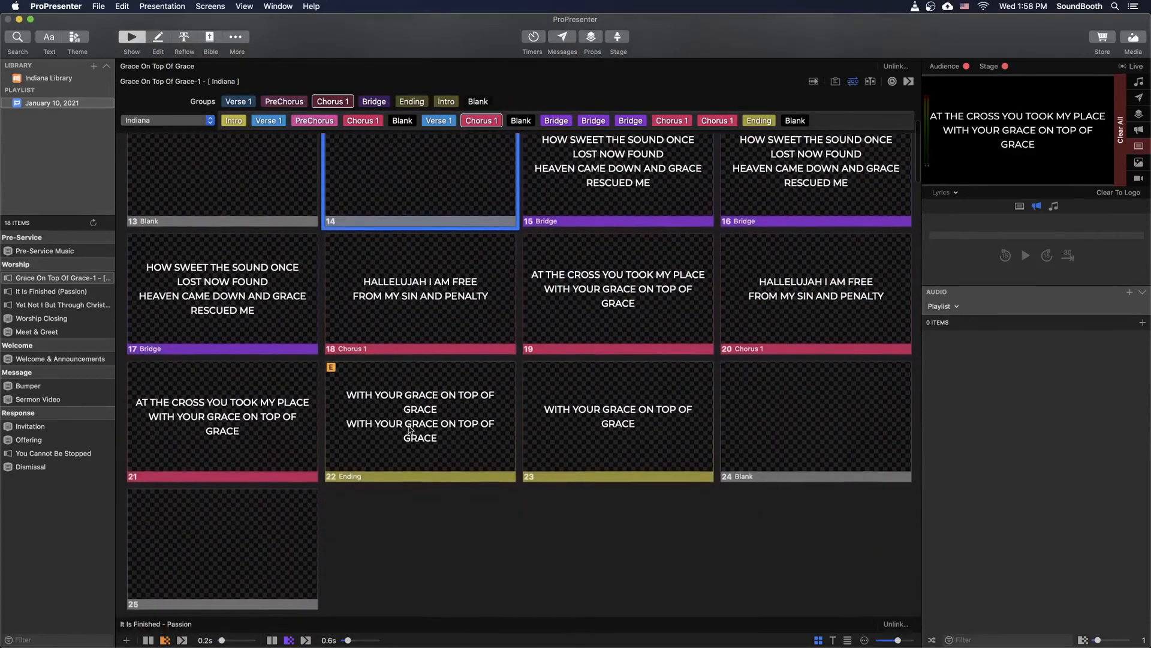
scroll(233, 558, "up", 5)
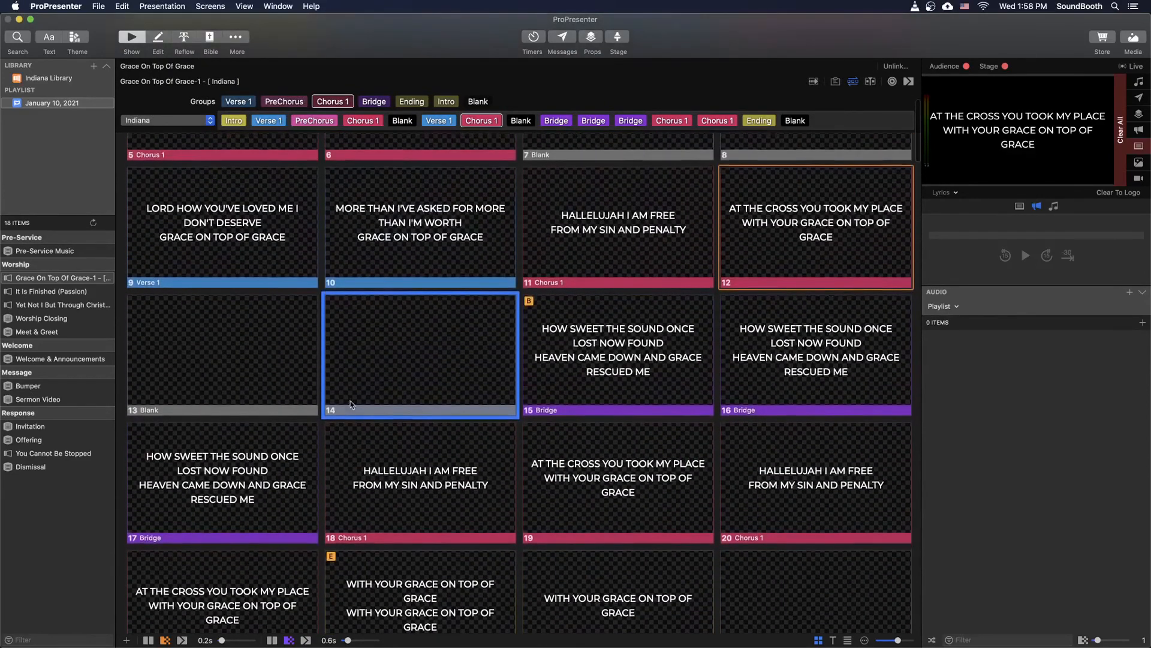
right_click(353, 376)
mouse_move(405, 510)
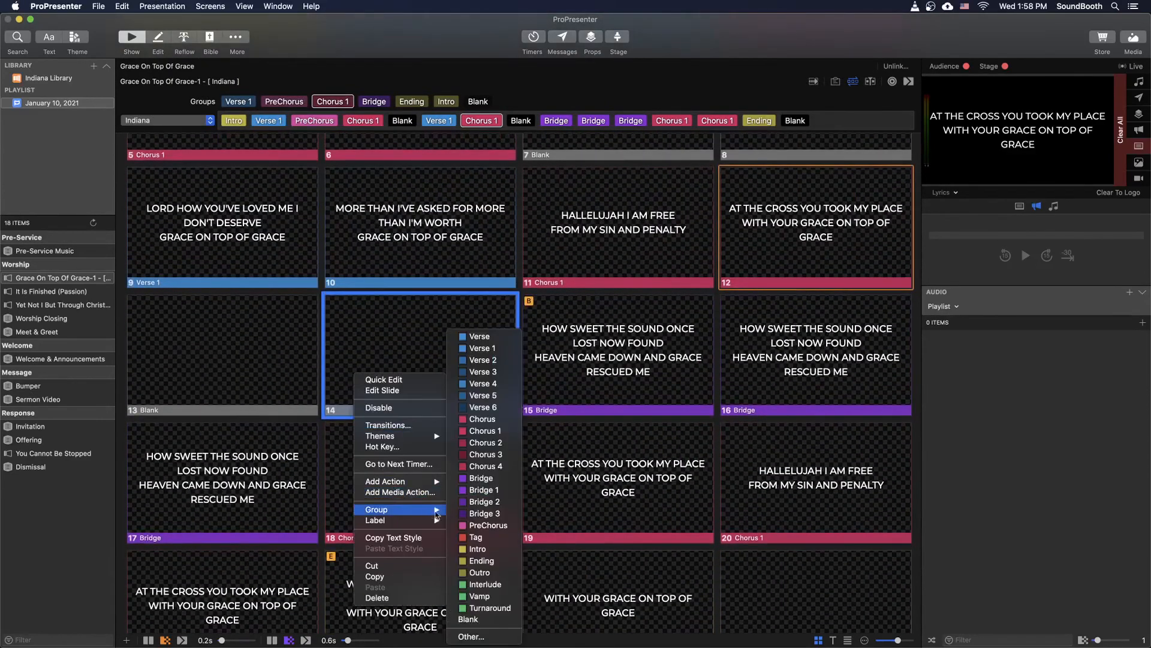
left_click(484, 538)
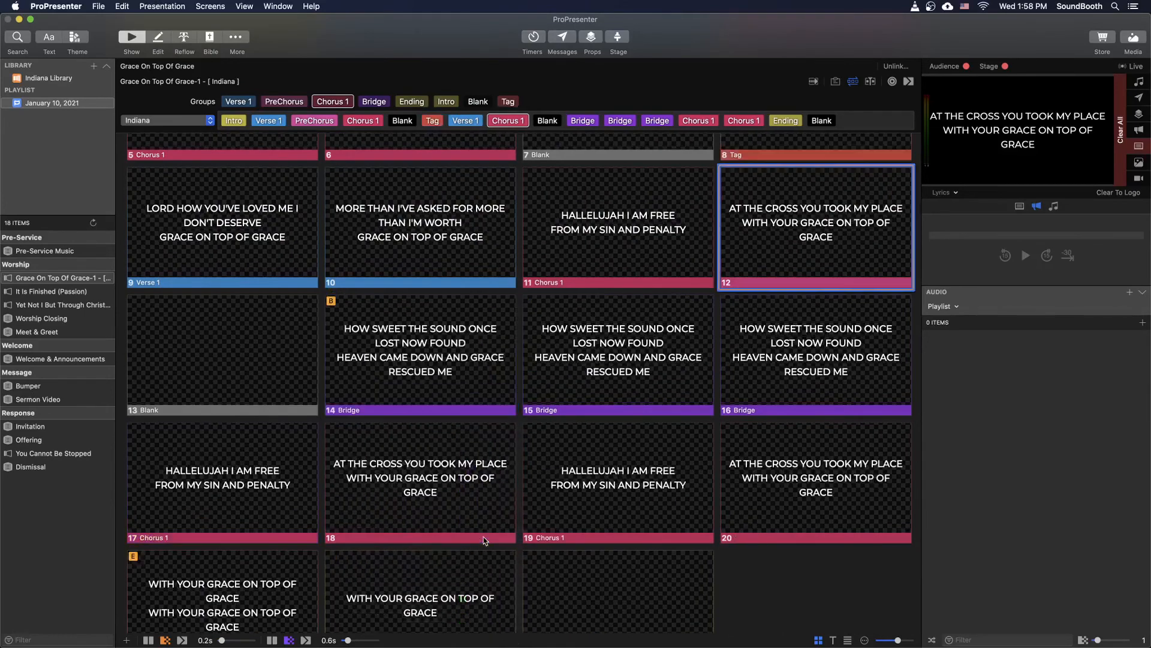
Step: Show the last slide of the first Chorus 1 live and remove Tag from the Indiana arrangement
scroll(637, 500, "down", 5)
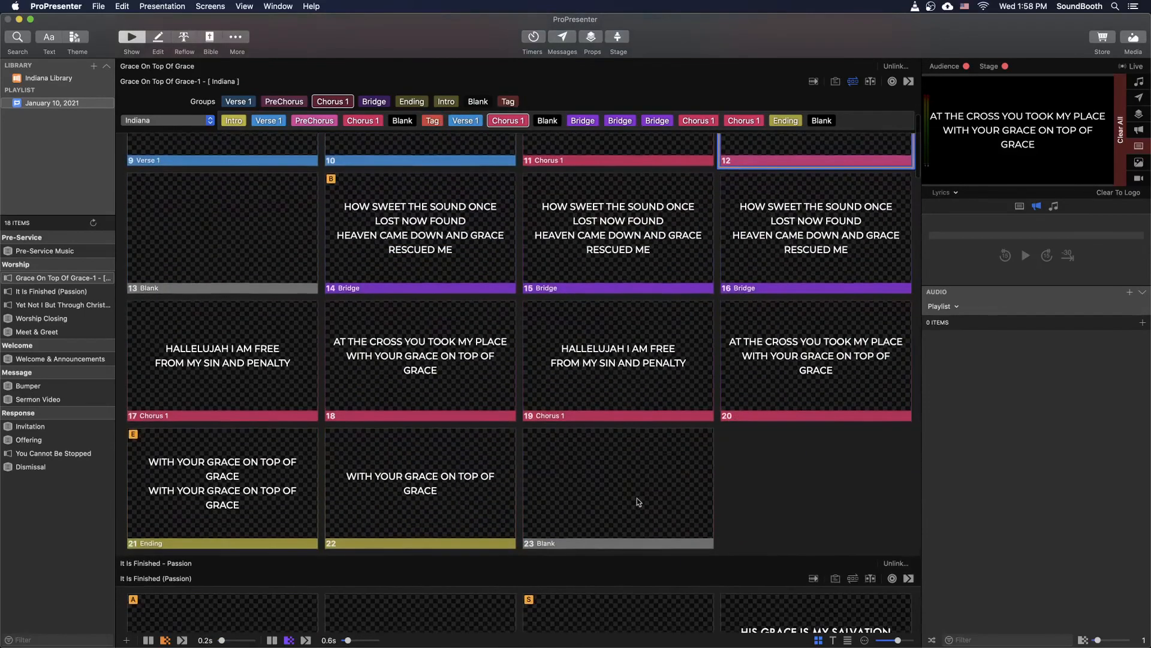
scroll(639, 500, "up", 6)
scroll(617, 485, "up", 2)
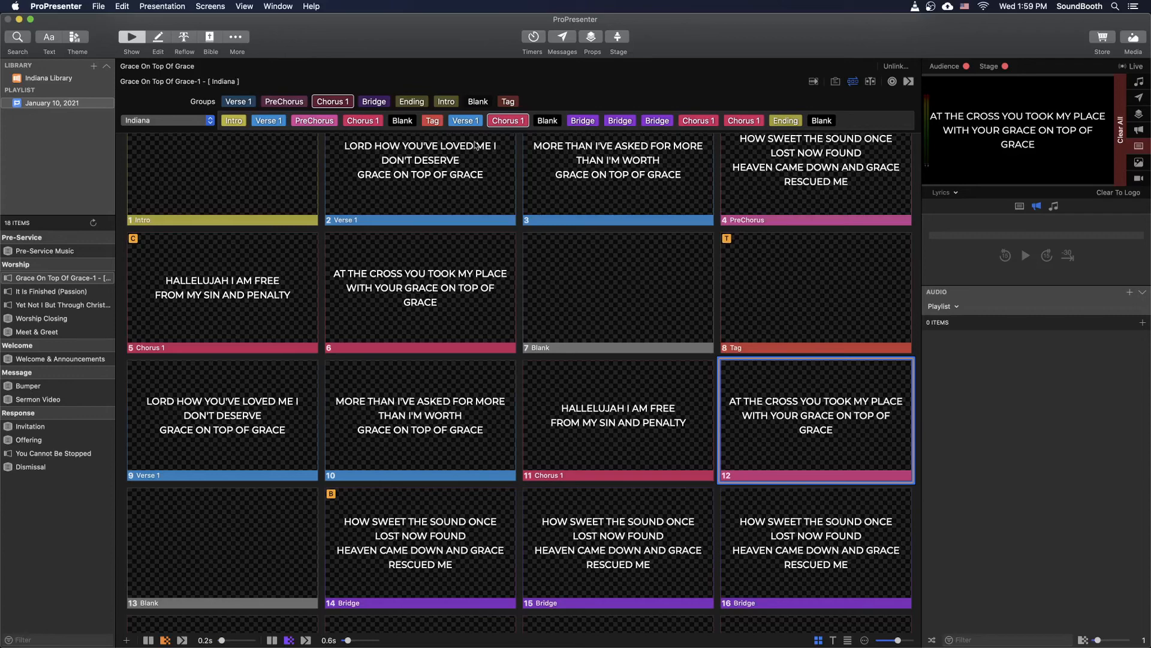
mouse_move(436, 126)
left_click(451, 308)
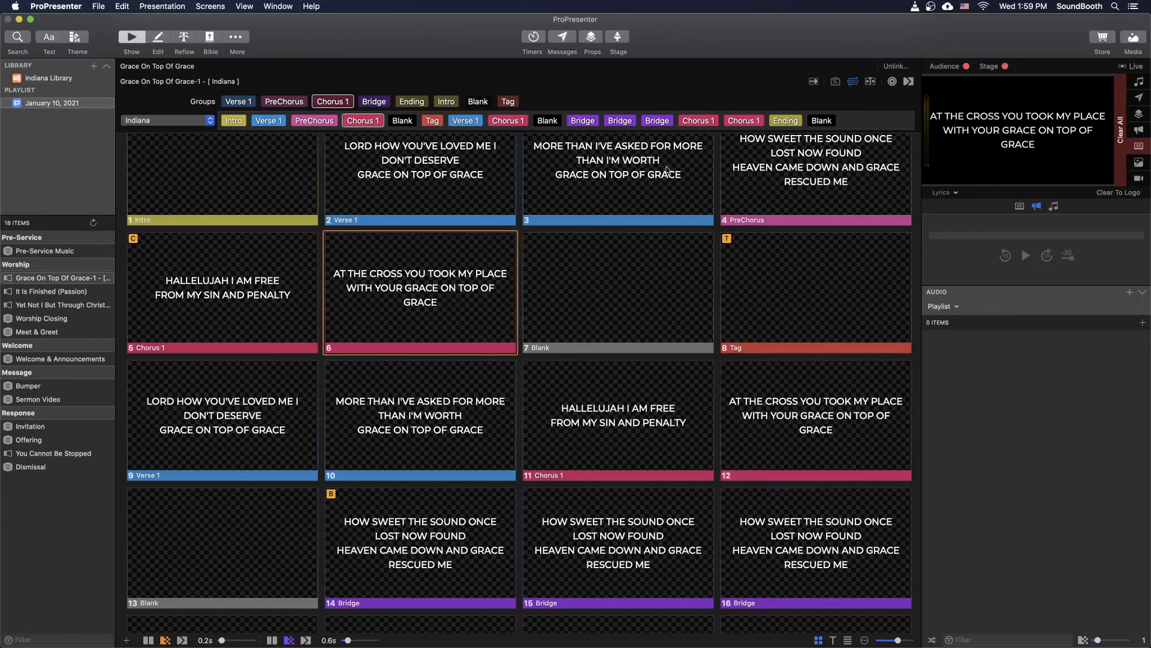
mouse_move(731, 124)
left_click(435, 122)
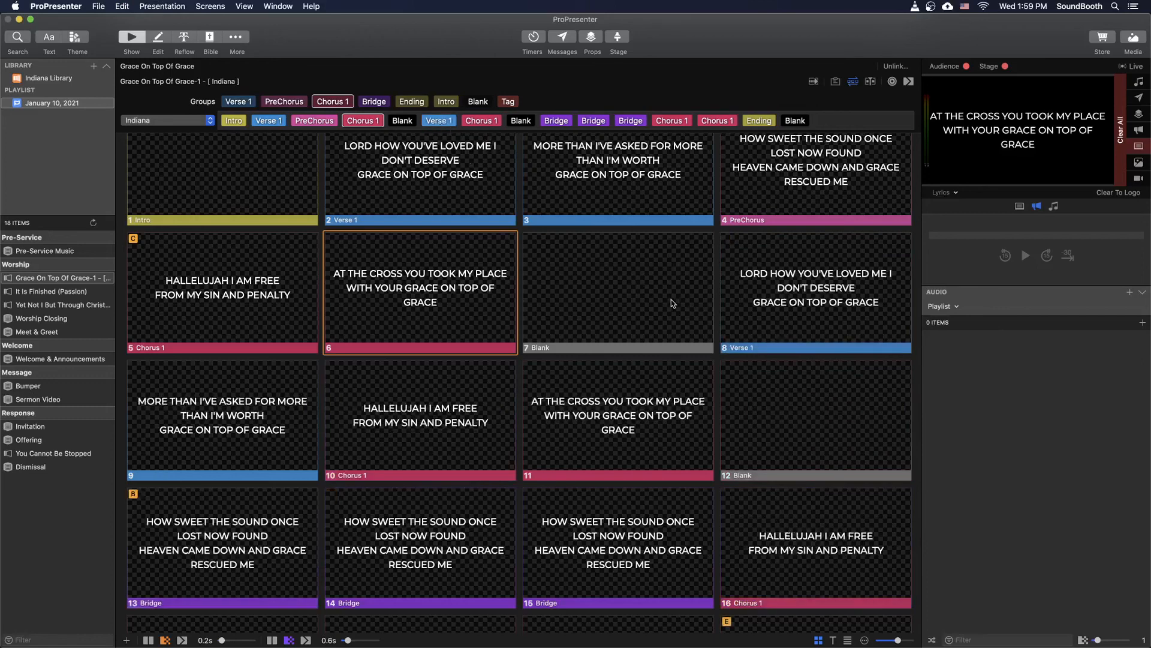